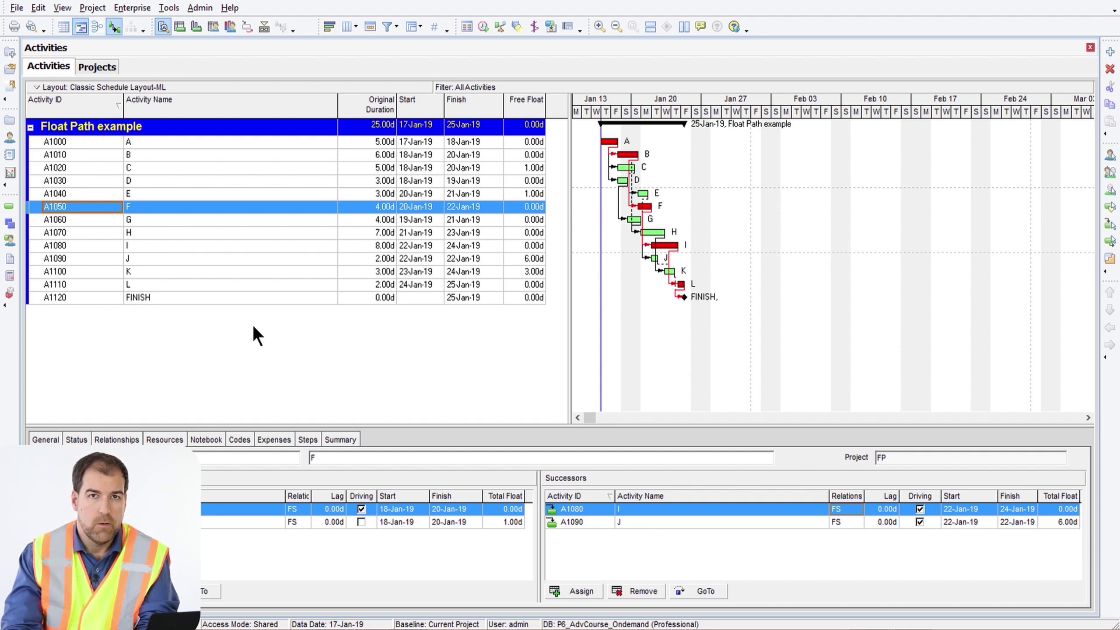
Add the Float Path and Float Path Order columns from the Multiple Float Paths category to the activity table.
click(350, 24)
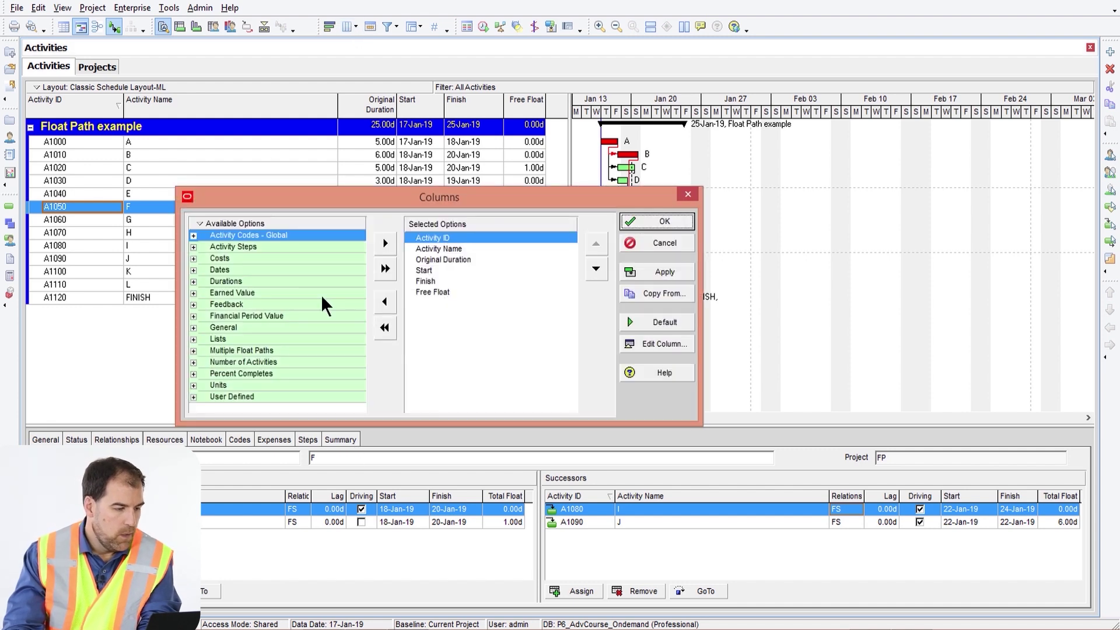
click(222, 351)
click(193, 350)
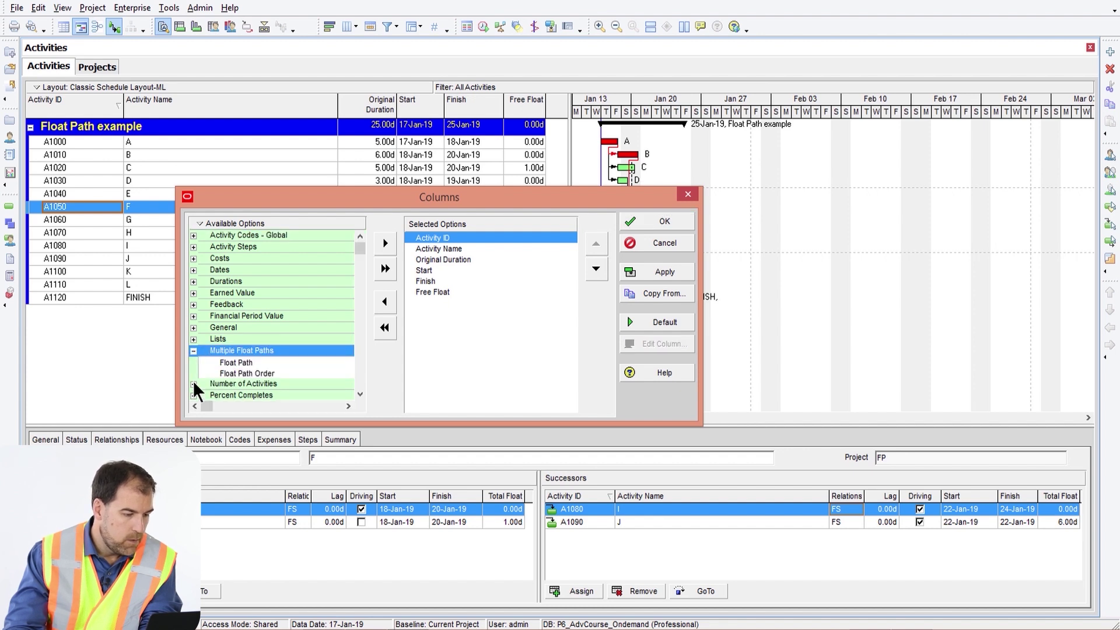
double_click(229, 362)
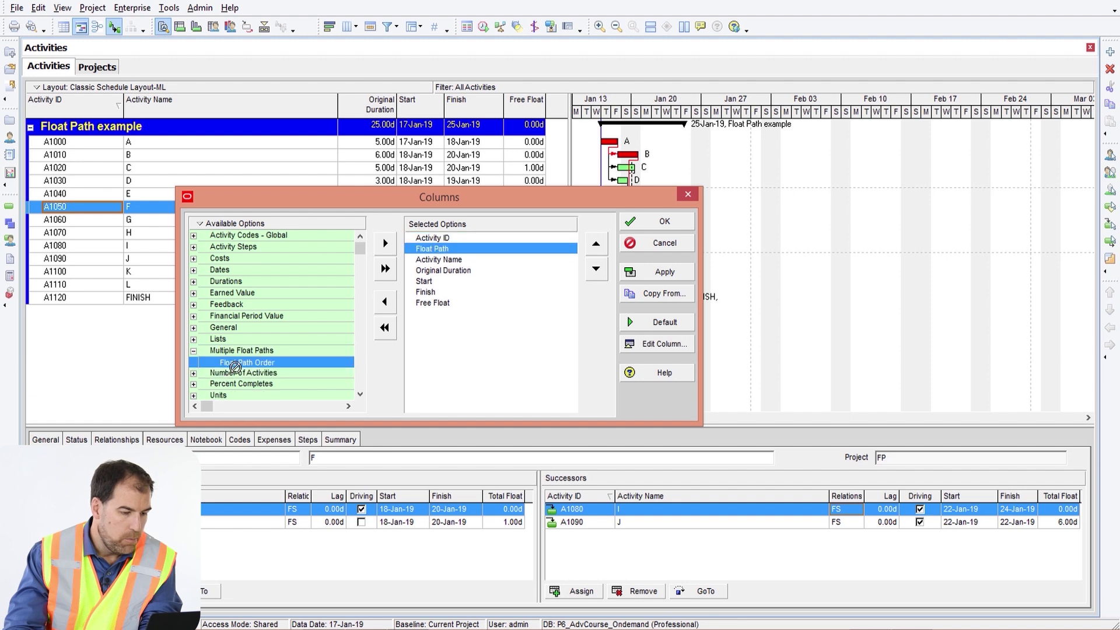
double_click(242, 362)
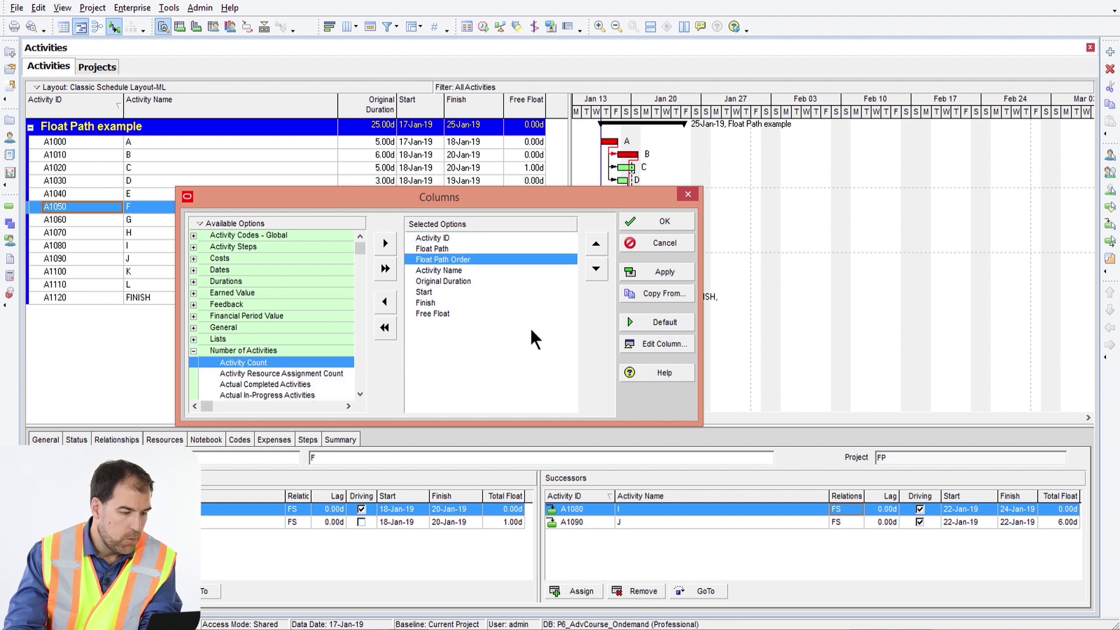
Reorder the selected columns so Float Path and Float Path Order come before Activity ID, and apply the change.
click(455, 248)
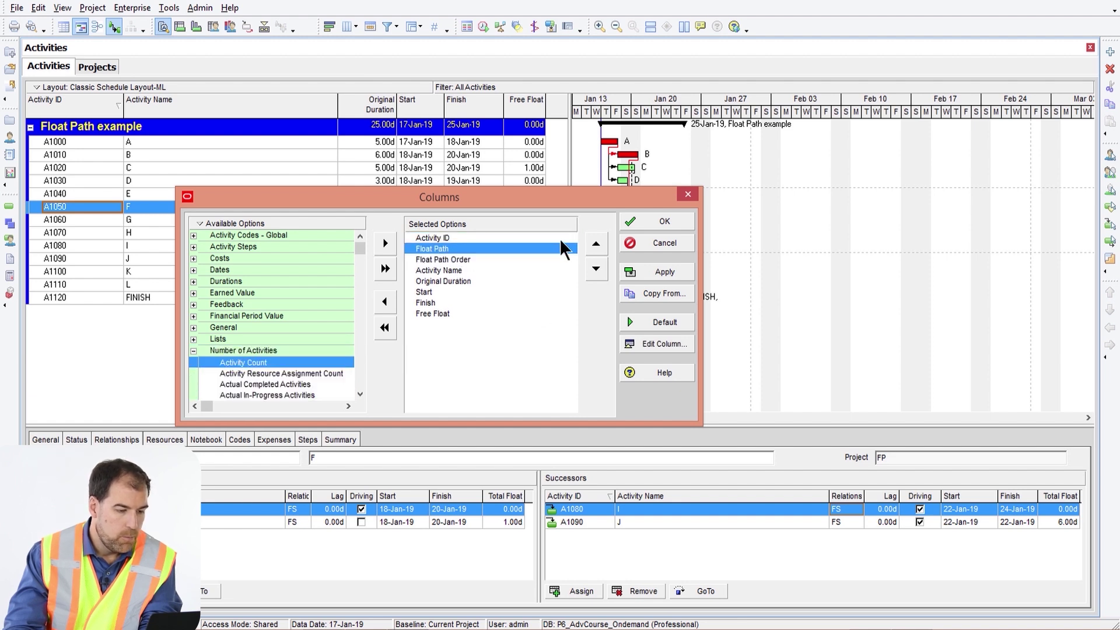
click(596, 243)
click(491, 260)
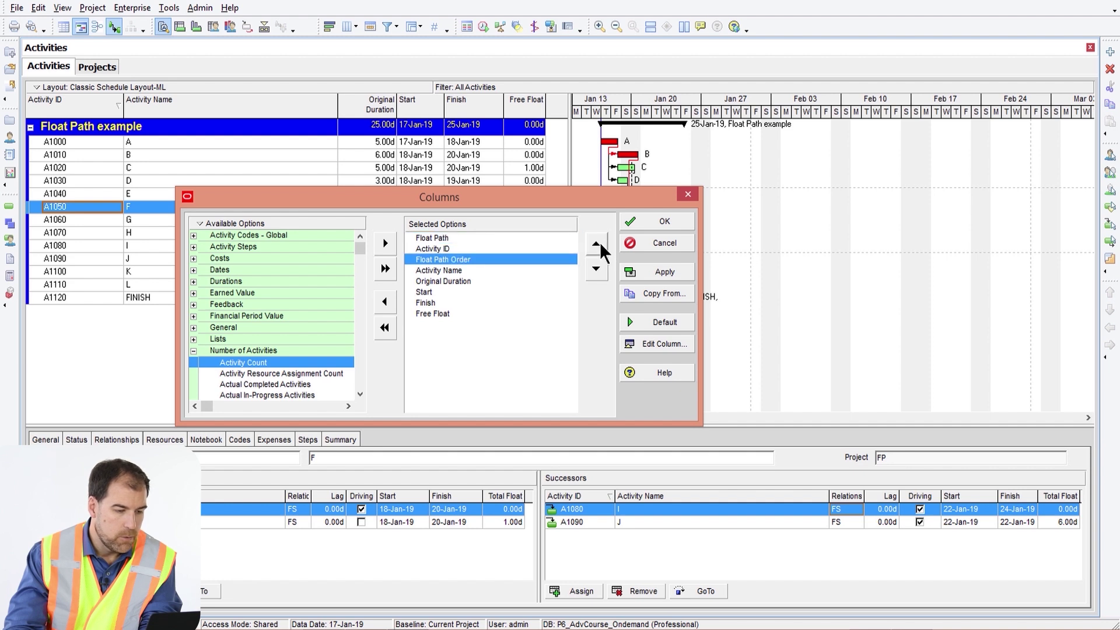
click(595, 245)
click(655, 271)
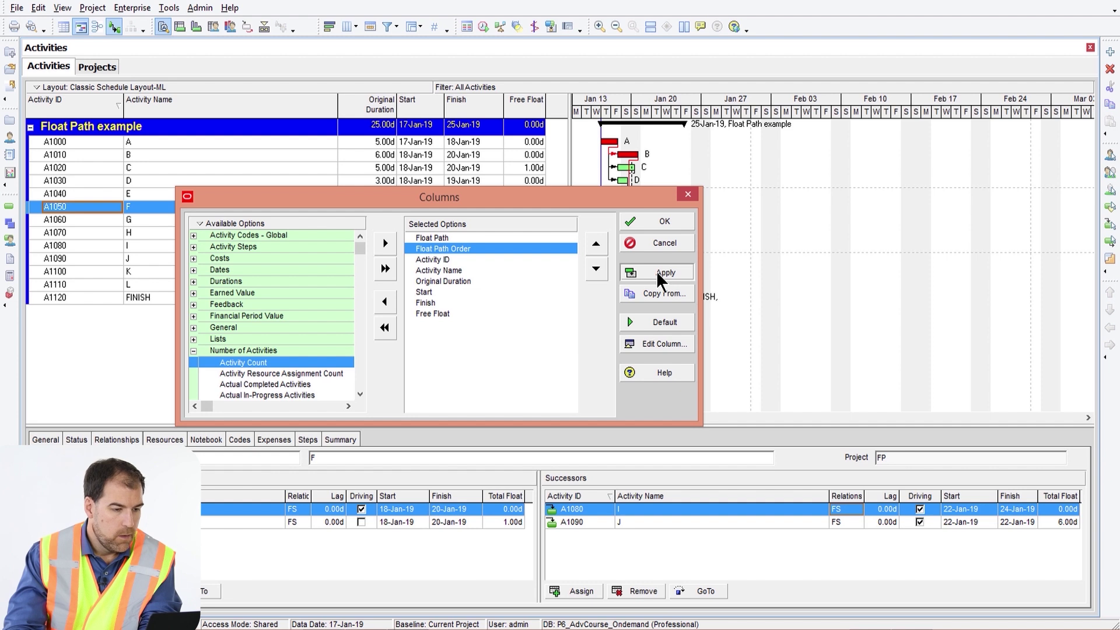
Add the Total Float column from the Durations category to the selected columns.
click(193, 350)
click(193, 281)
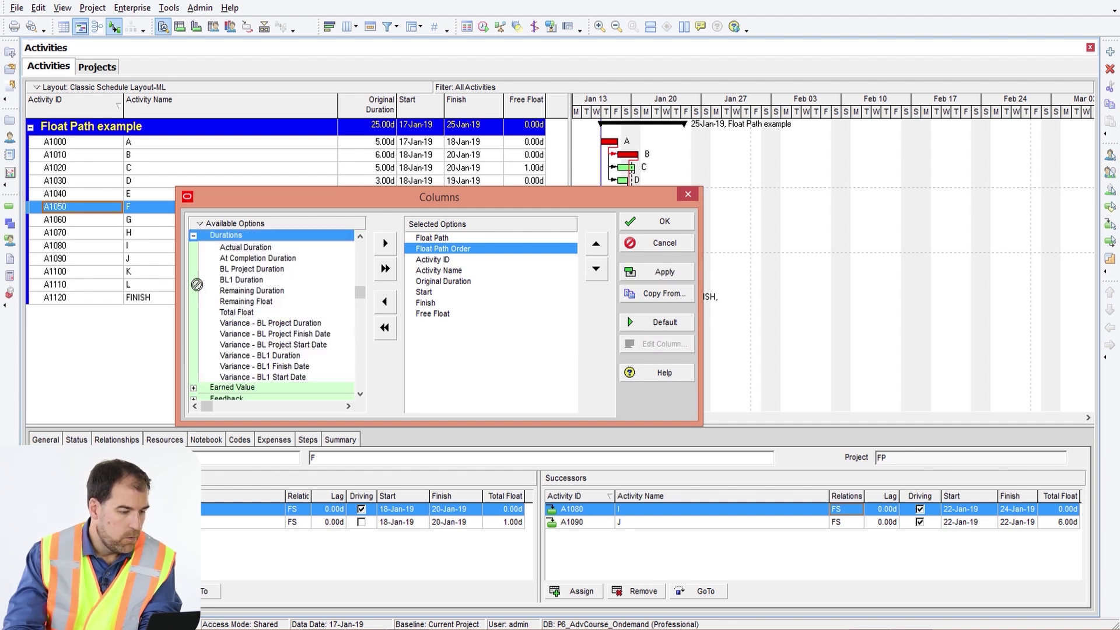
click(219, 235)
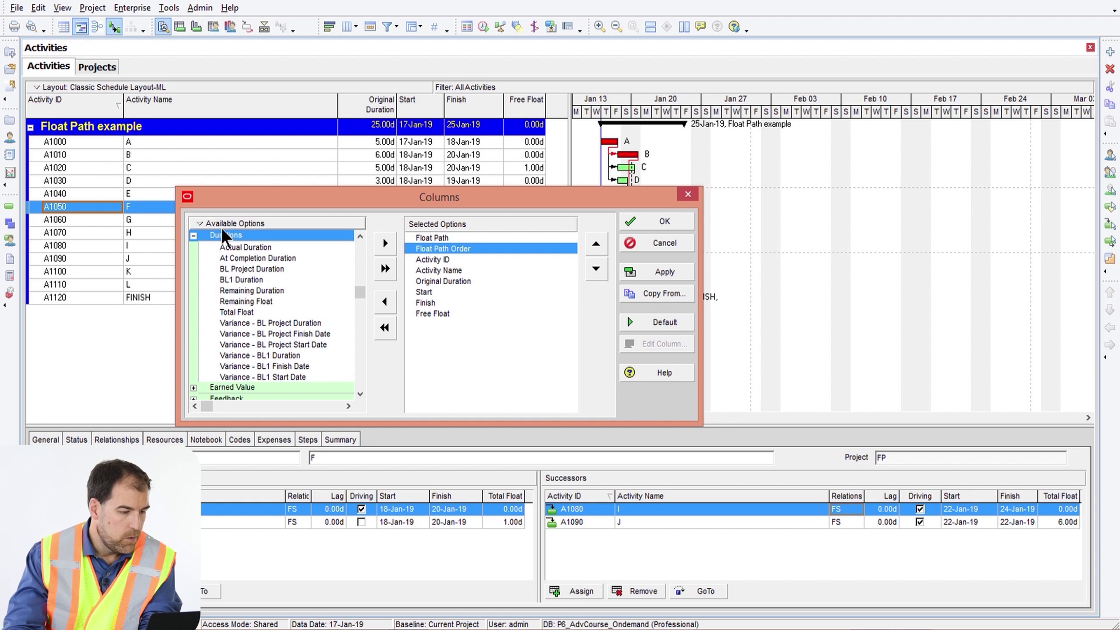
click(237, 311)
double_click(237, 309)
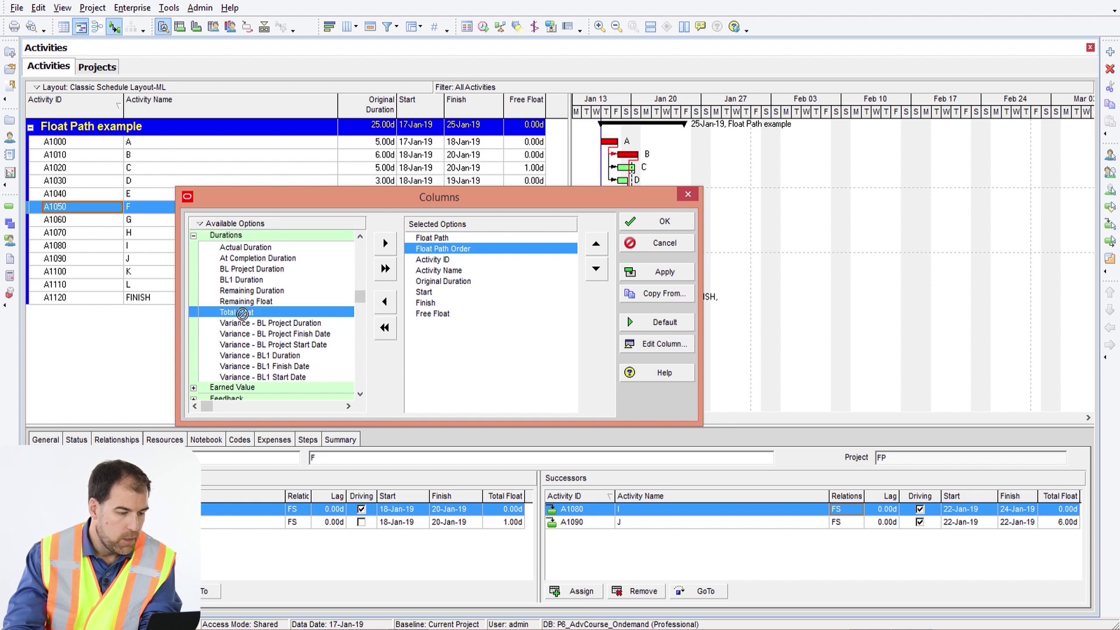
Place Total Float between Finish and Free Float, accept the columns, and widen the activity table to show all of them.
click(596, 268)
click(596, 266)
click(597, 266)
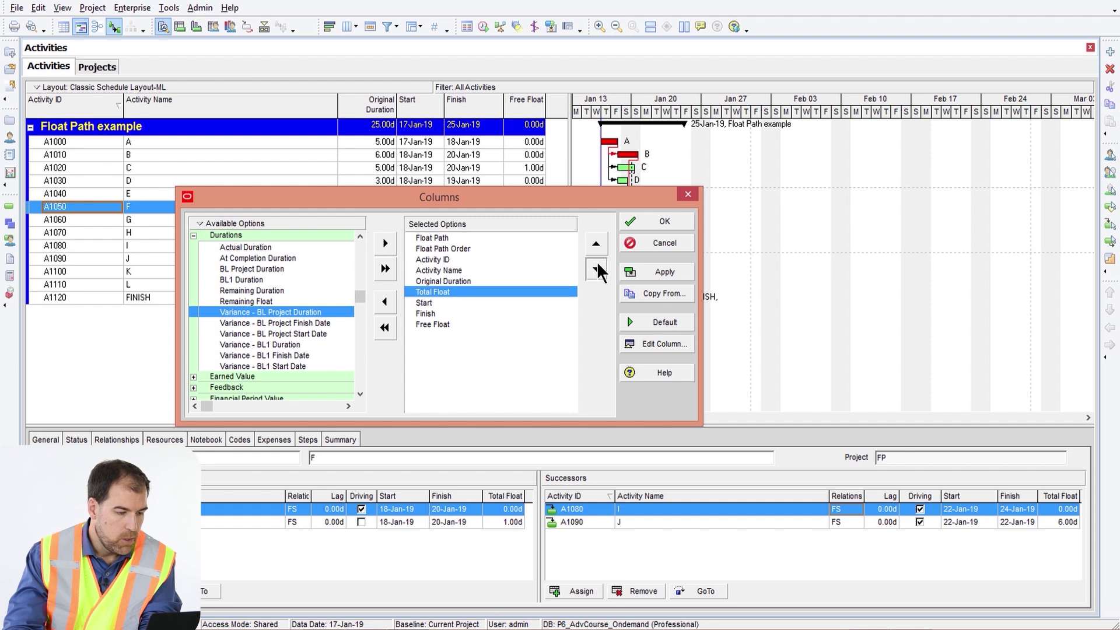
click(597, 265)
click(597, 265)
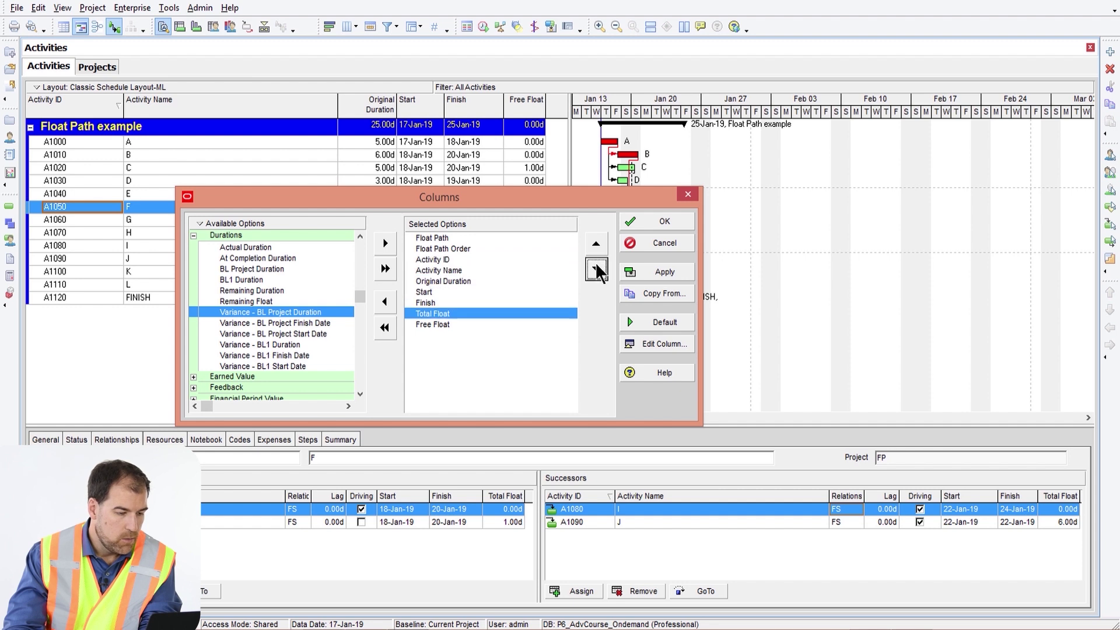
click(656, 220)
drag(570, 197, 719, 197)
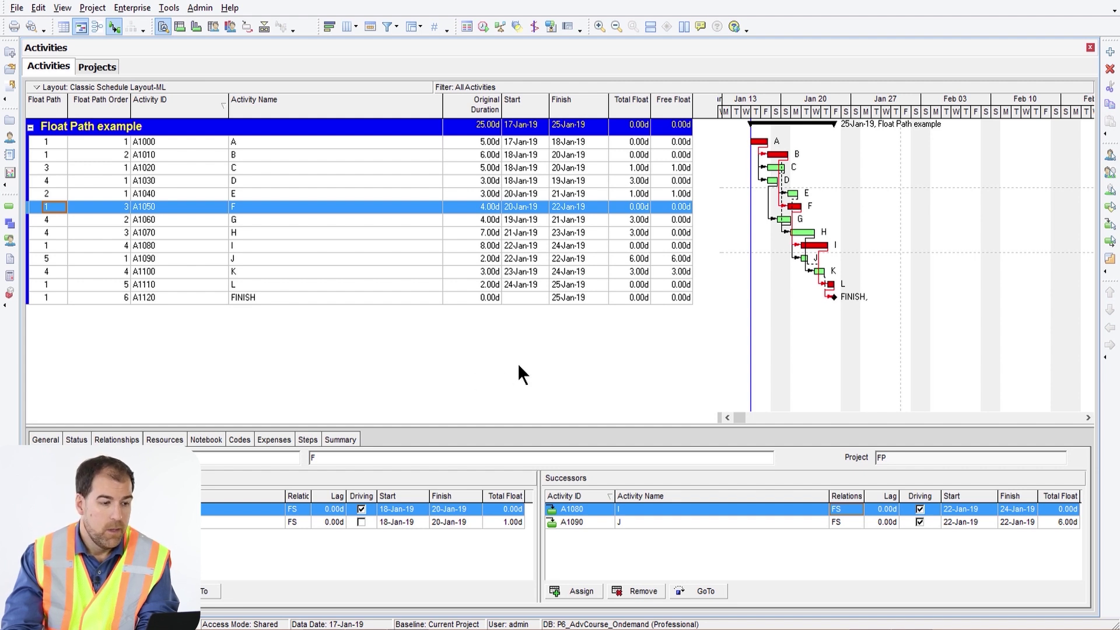
Group the activities by Float Path instead of WBS.
click(412, 26)
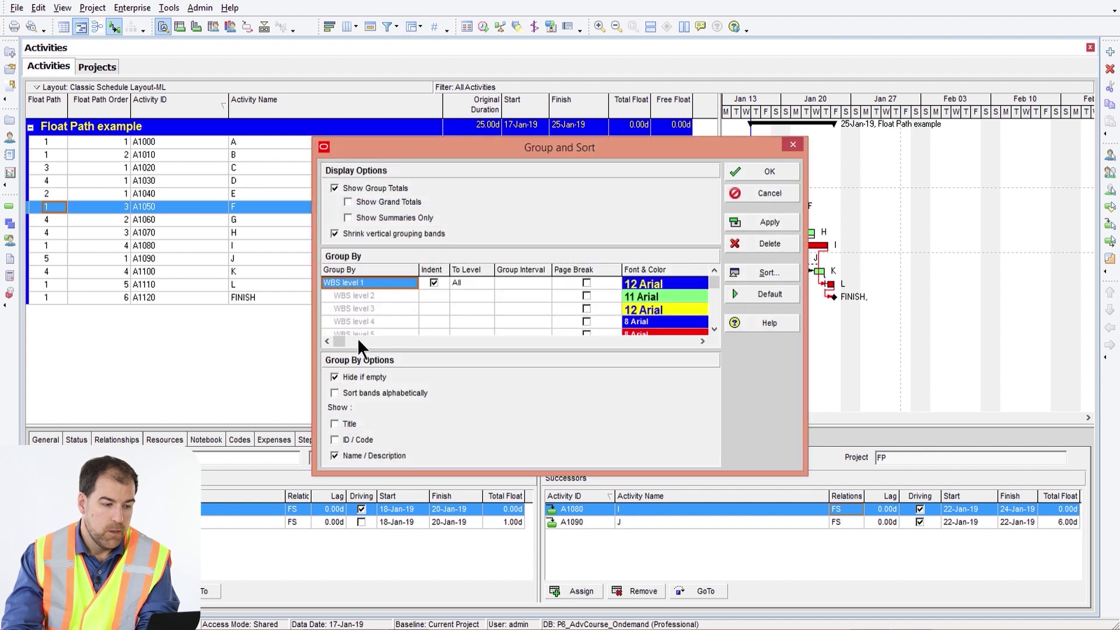
click(405, 282)
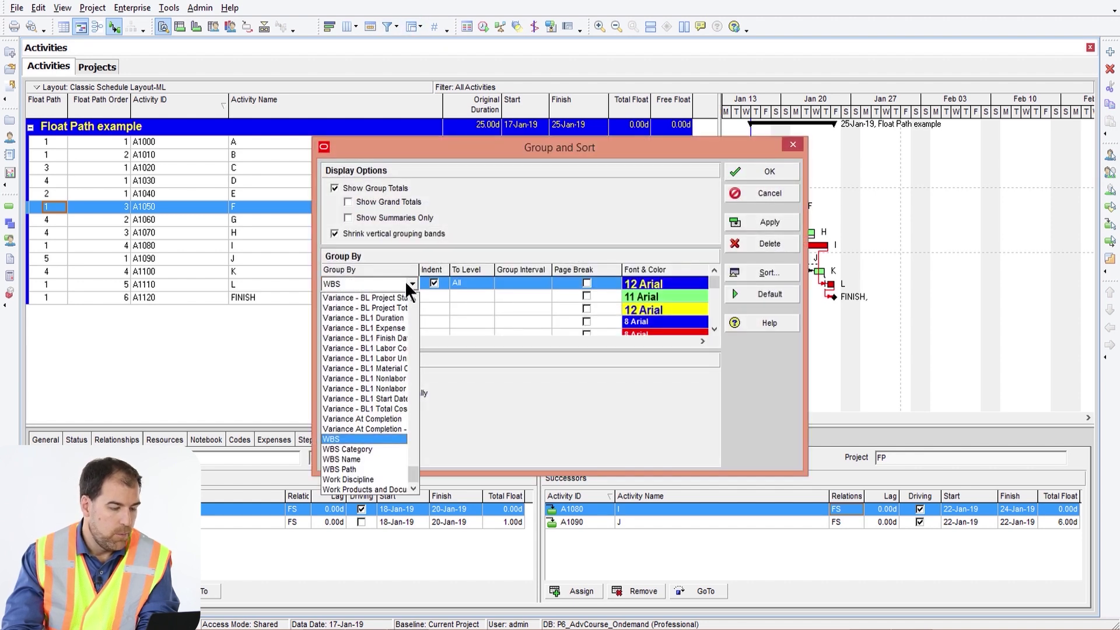
drag(412, 472, 419, 407)
click(350, 309)
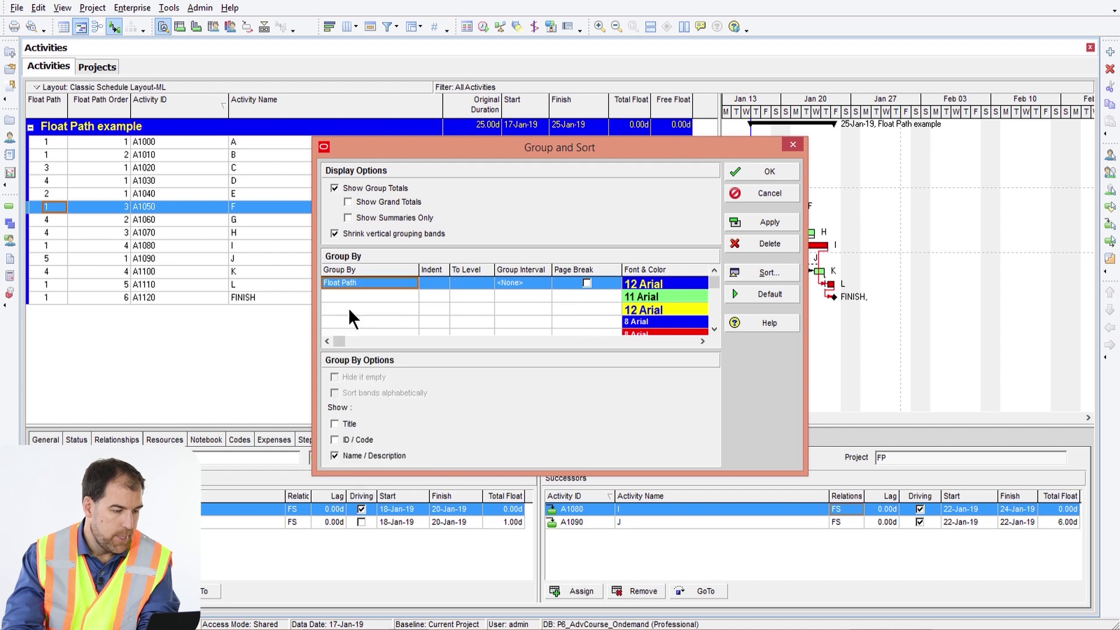
click(753, 220)
click(755, 170)
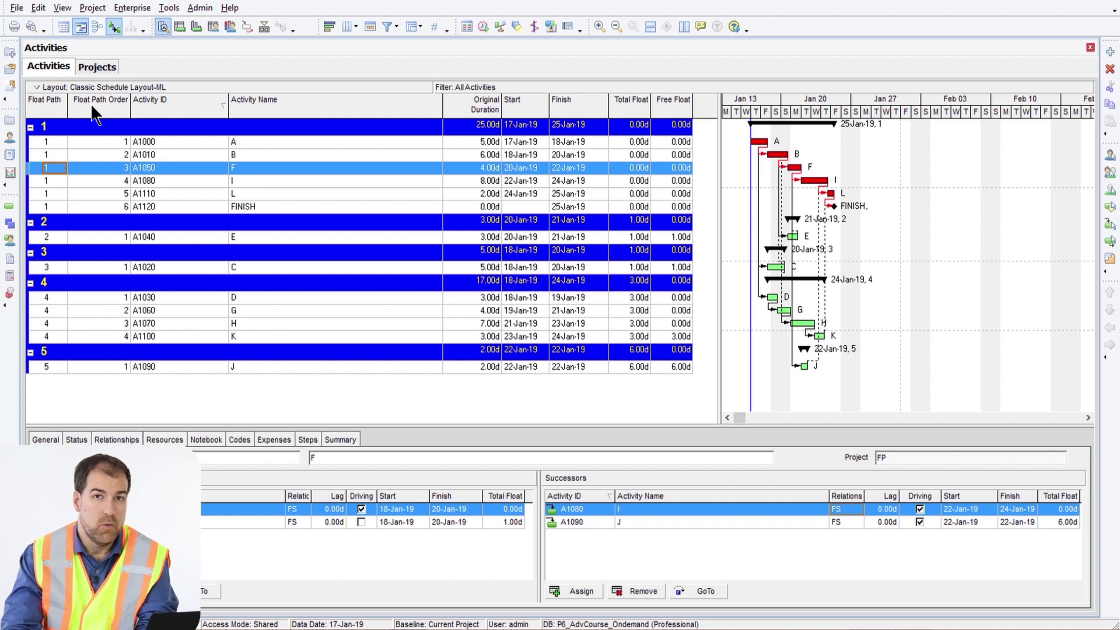
Save the current layout as a new layout named "My Float Path Layout" for the current user.
click(46, 86)
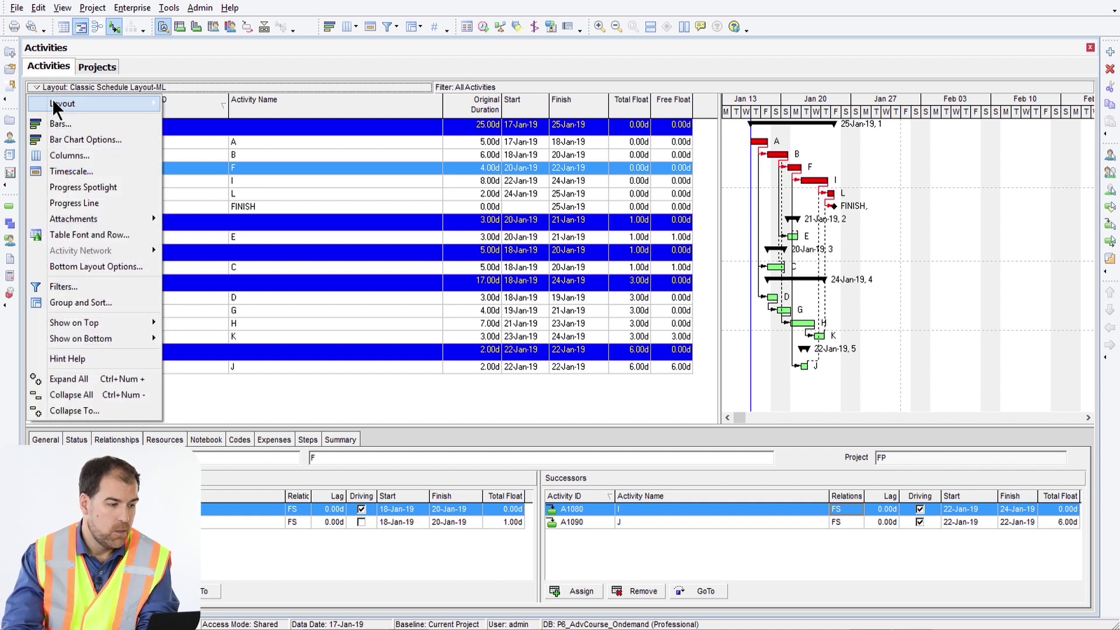
mouse_move(51, 102)
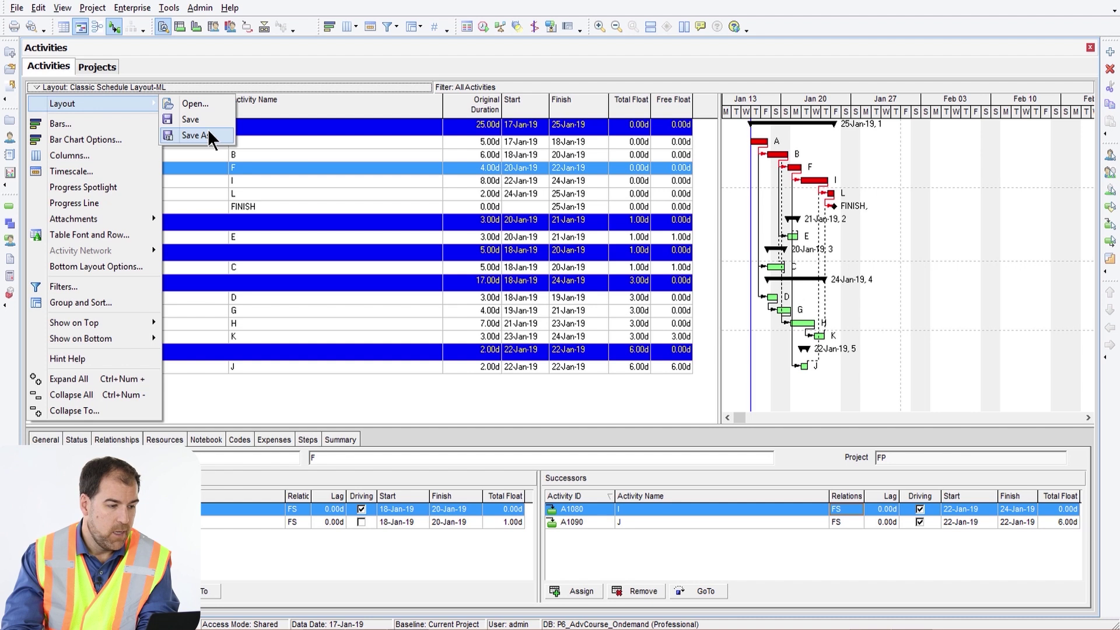
click(198, 135)
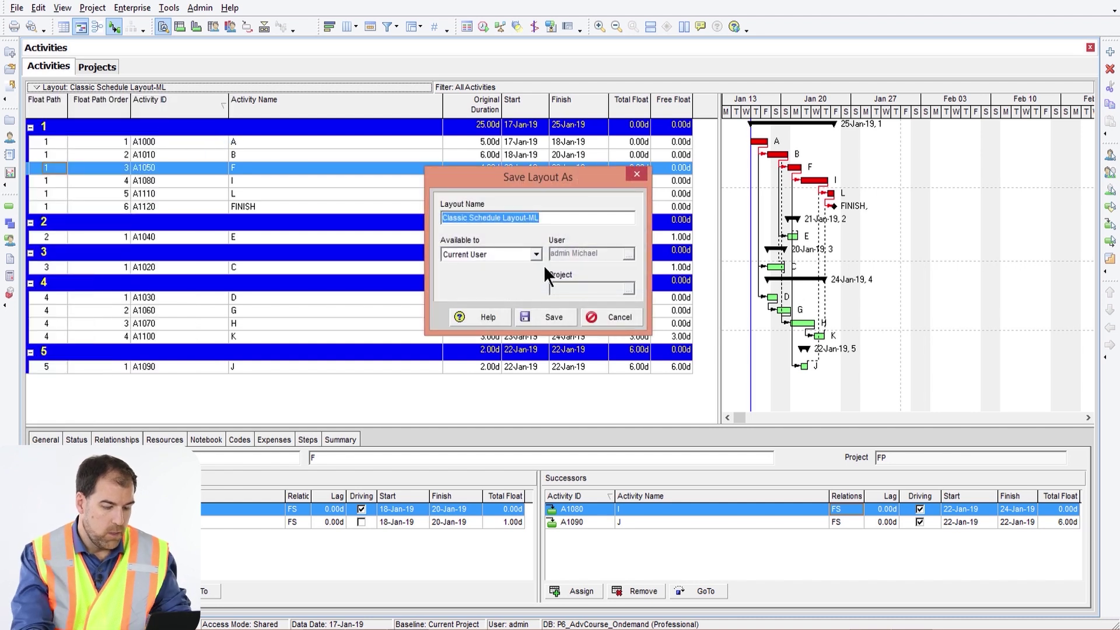
text(My Float Path Layout)
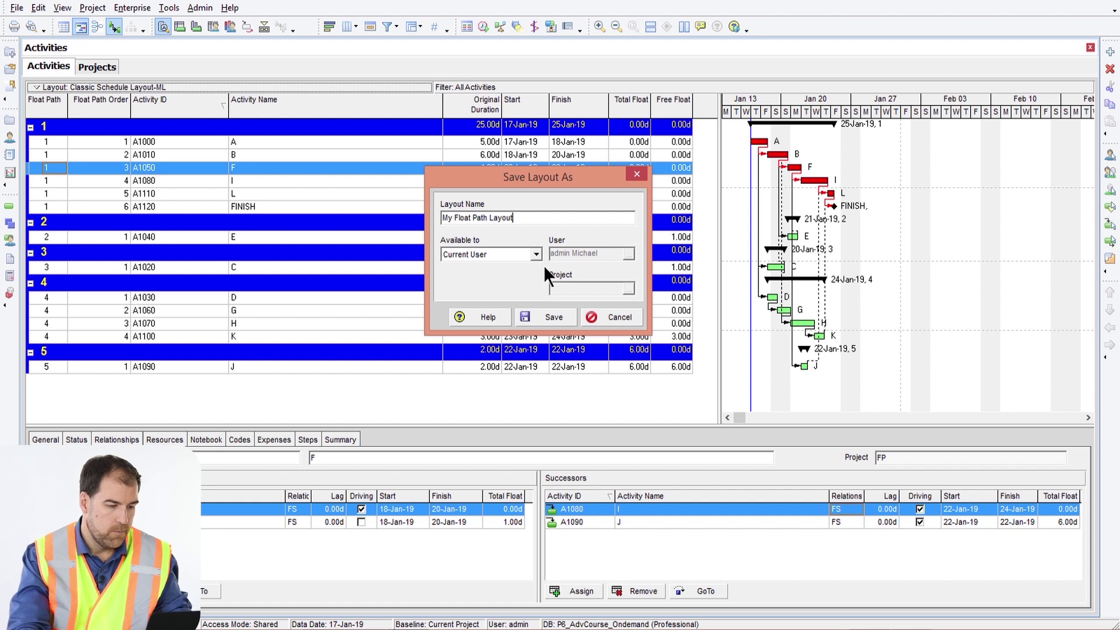
click(531, 310)
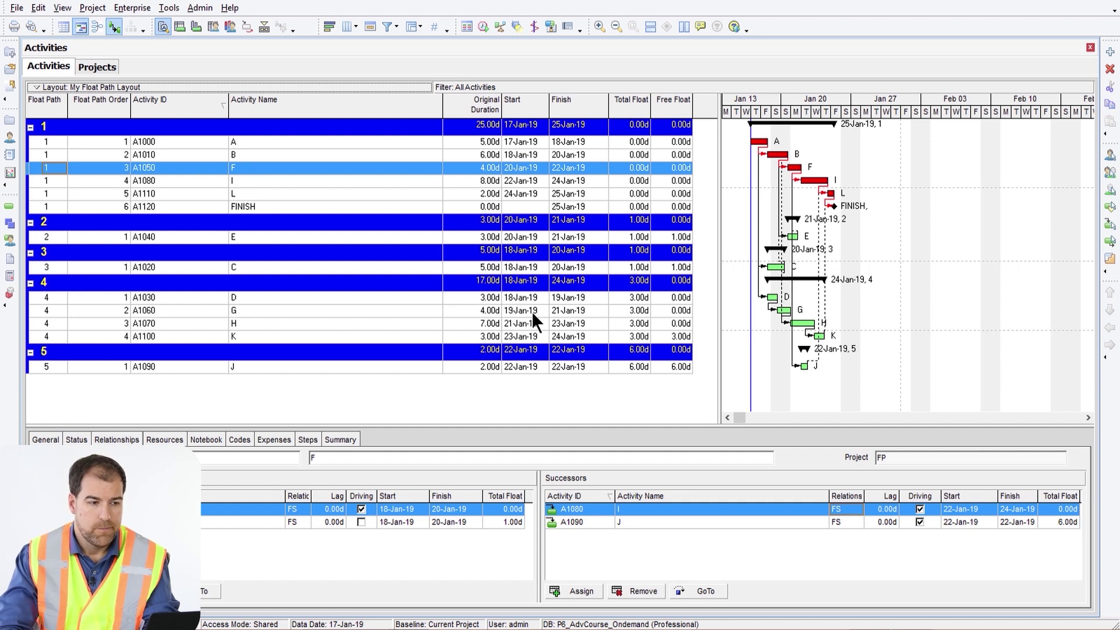
In the advanced schedule options, enable calculating multiple float paths using Free Float.
click(484, 26)
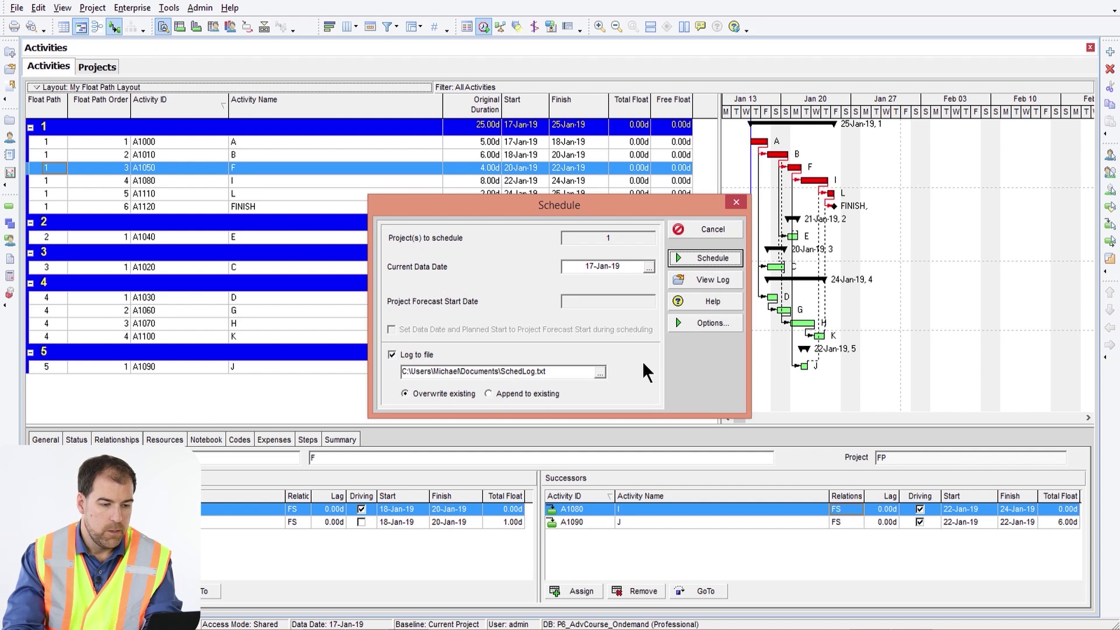
click(695, 320)
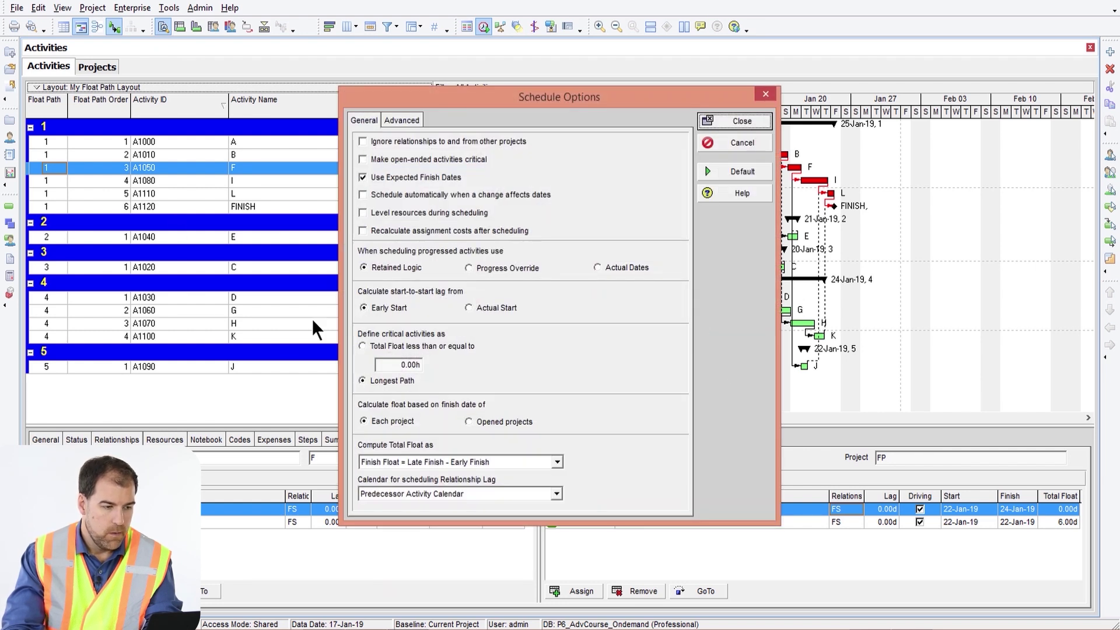
click(400, 121)
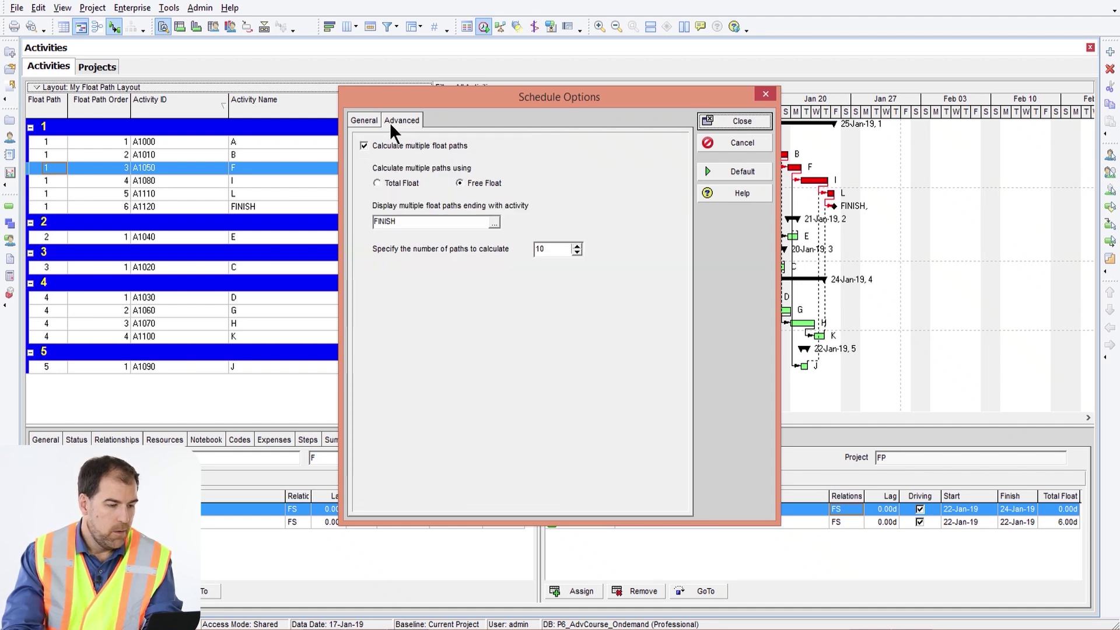
click(363, 145)
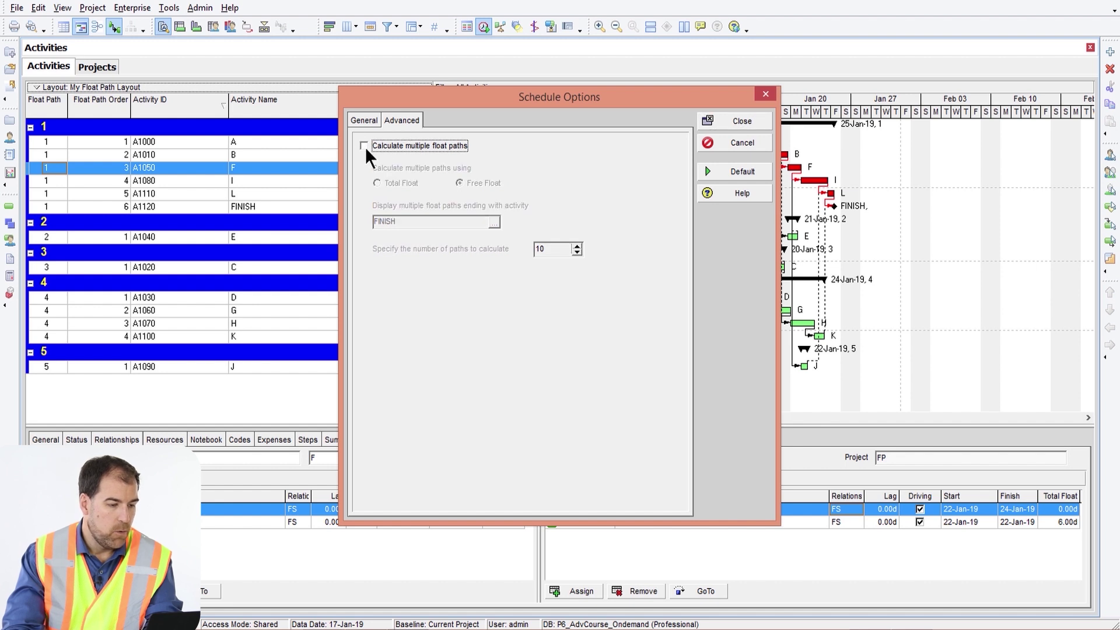
click(363, 144)
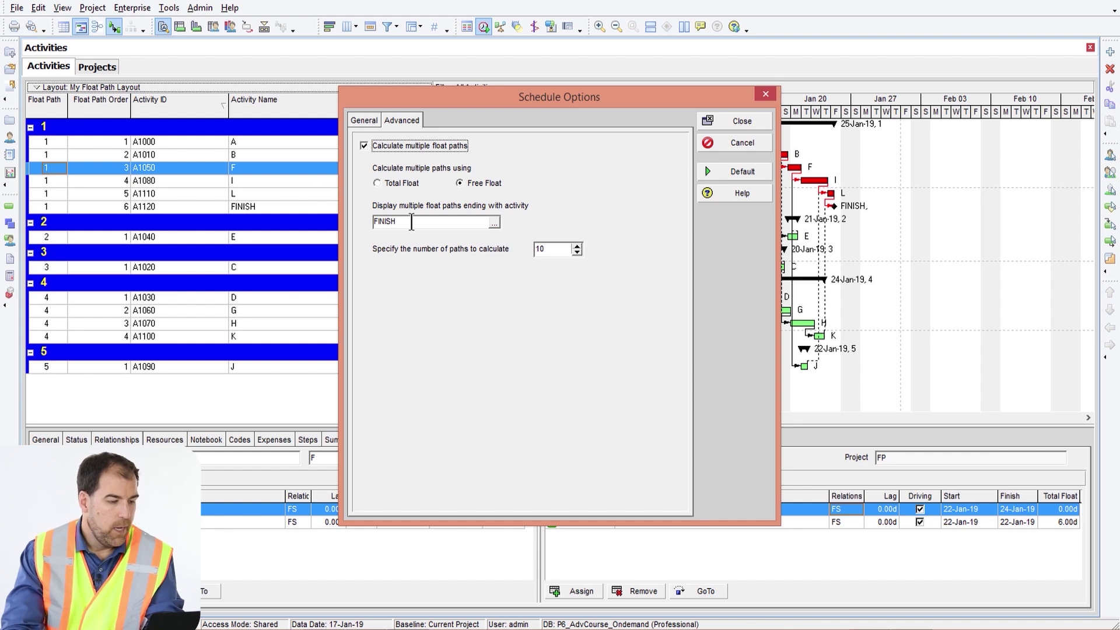
click(465, 183)
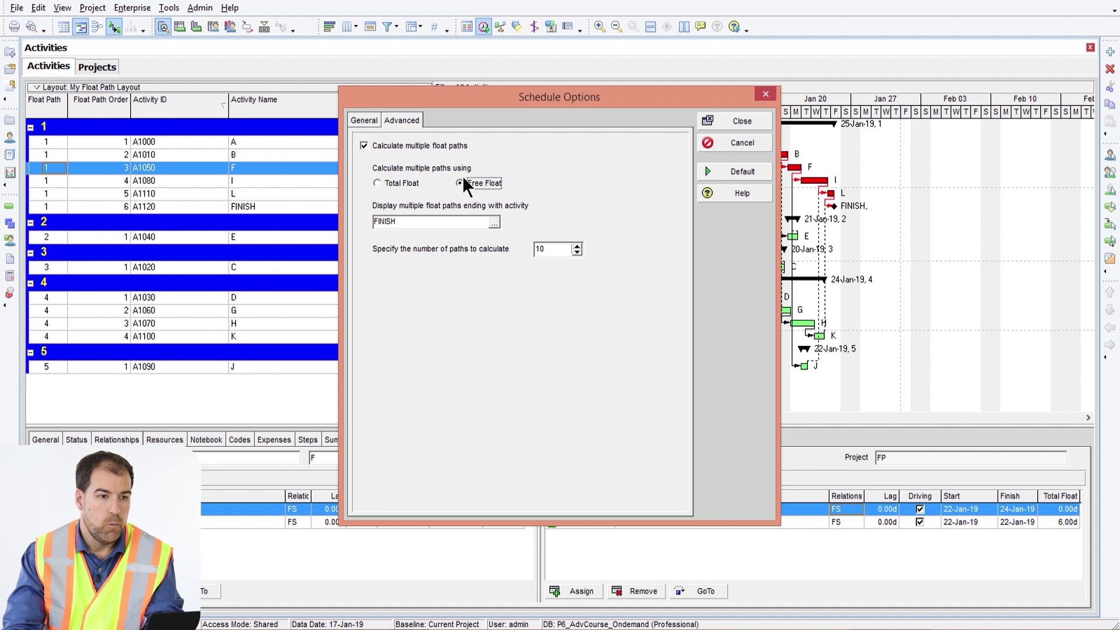
Assign activity A1120 FINISH as the activity that the multiple float paths end with.
click(423, 222)
drag(424, 224, 364, 226)
click(477, 223)
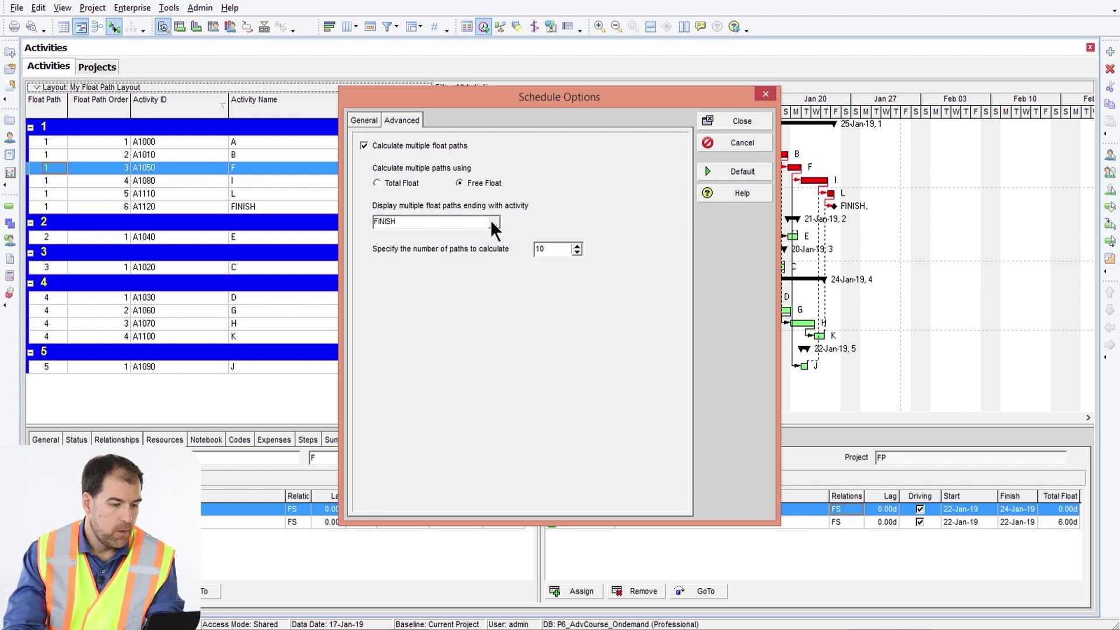
click(491, 220)
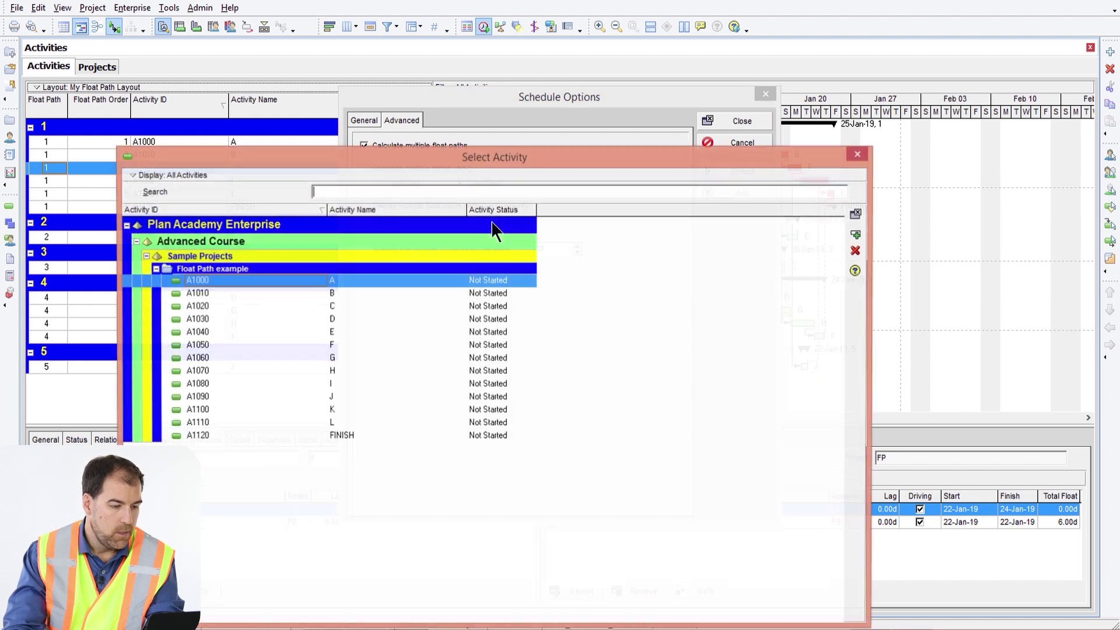
click(348, 433)
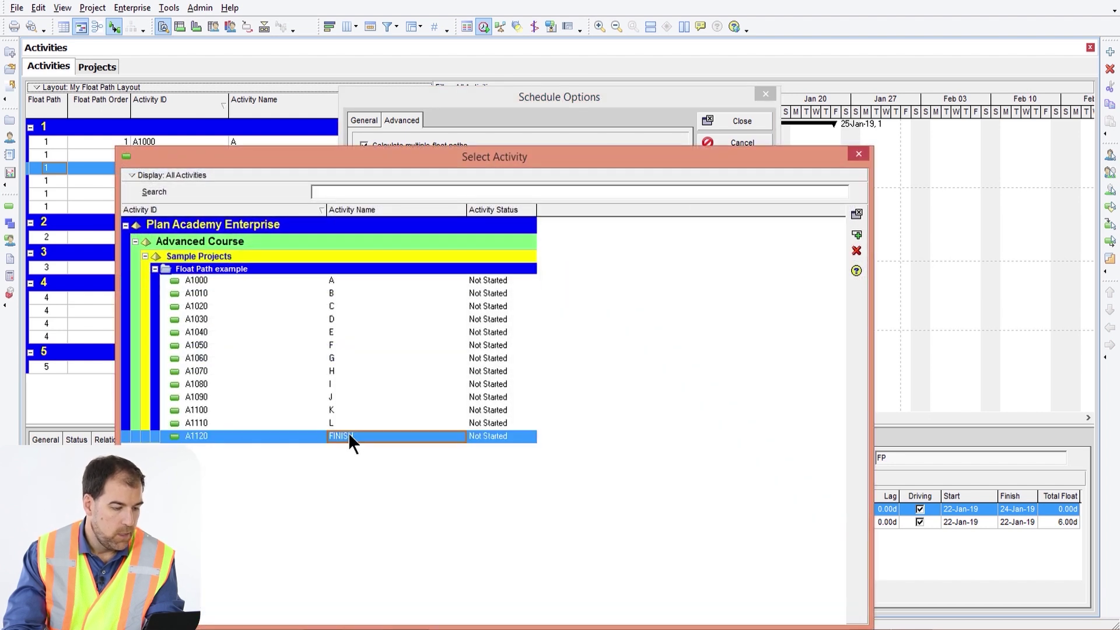
click(857, 235)
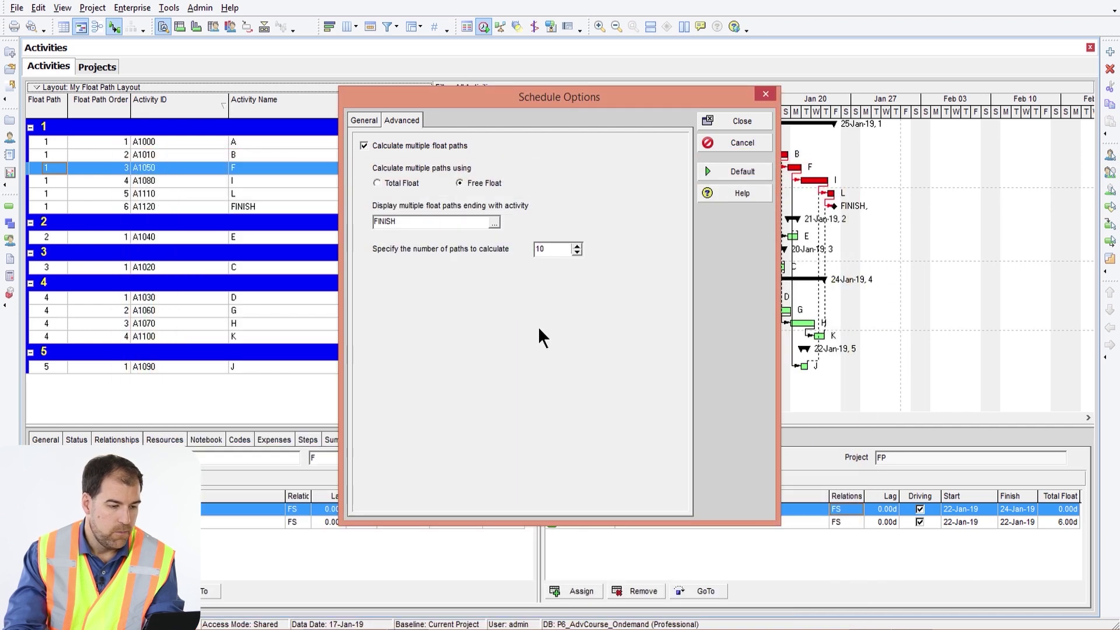
Accept the schedule options with 10 paths to calculate, and schedule the project.
drag(558, 249, 532, 248)
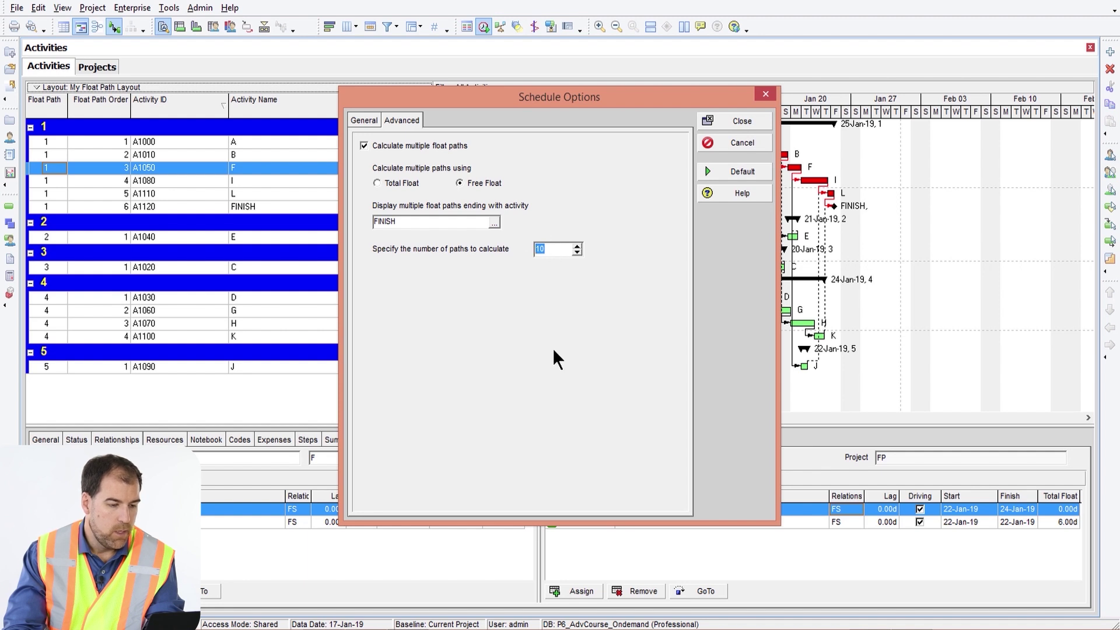
click(719, 119)
click(700, 256)
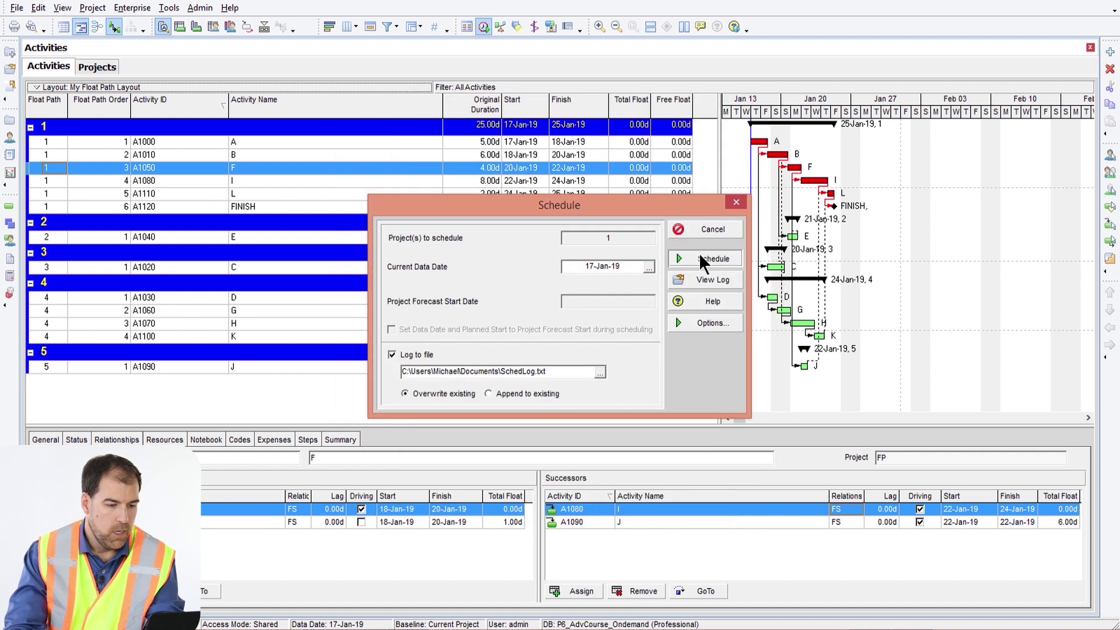
click(699, 257)
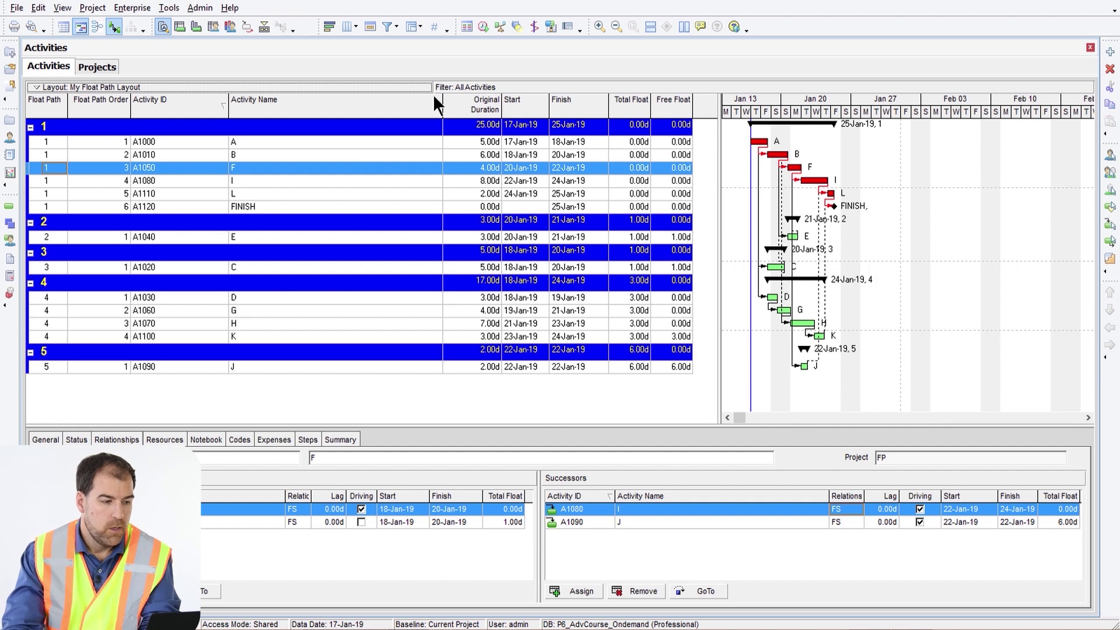
Examine which activities belong to each float path and compare the Total Float values across paths 1 to 5.
click(332, 127)
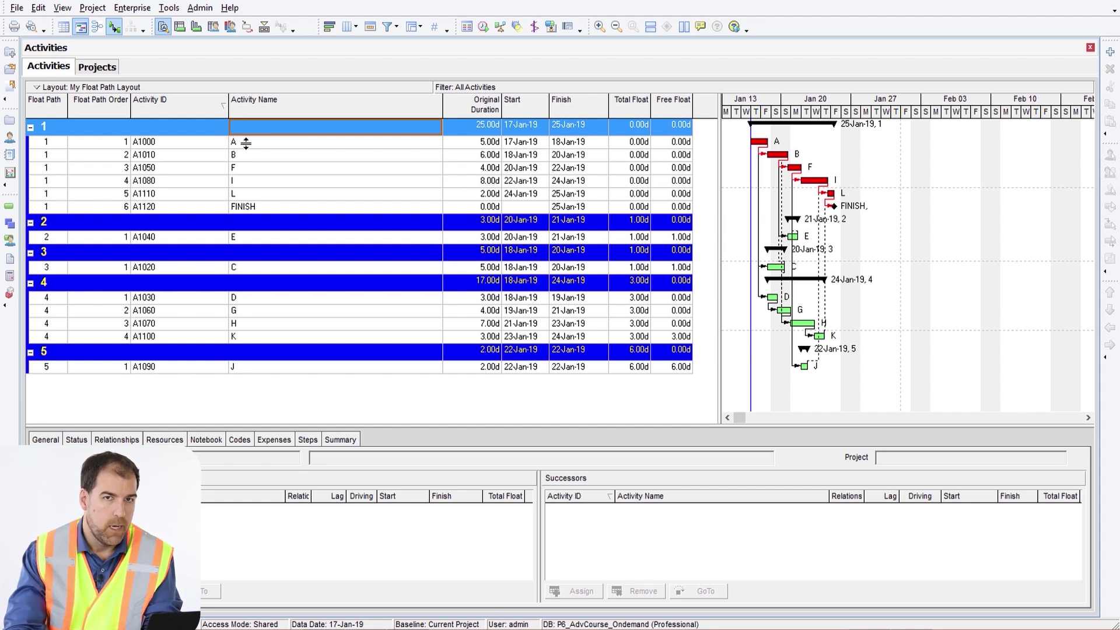
click(163, 145)
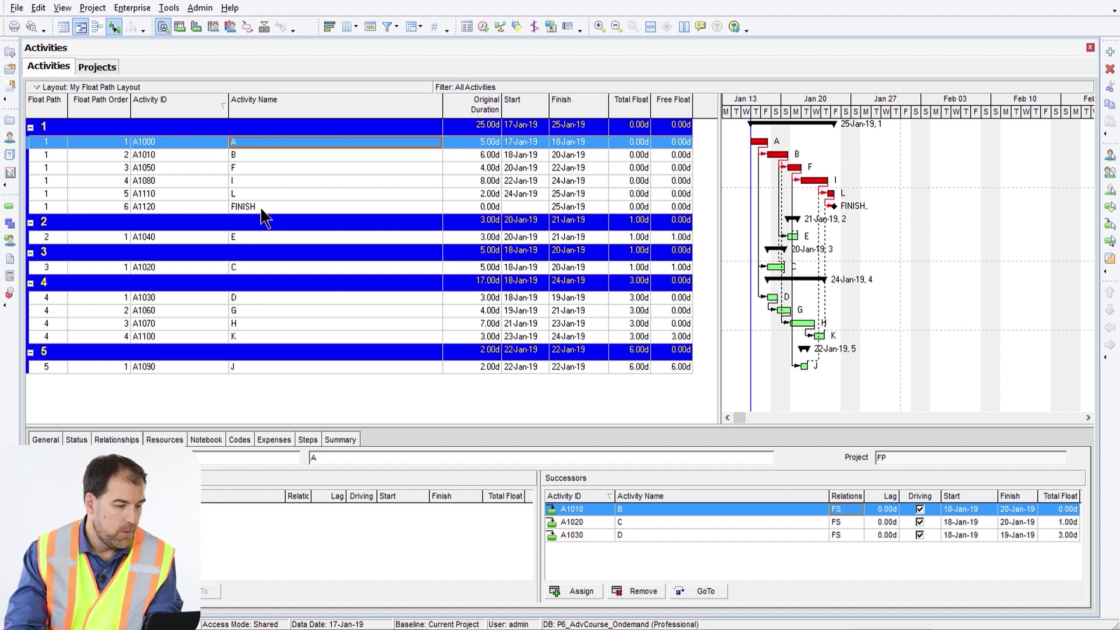
click(153, 238)
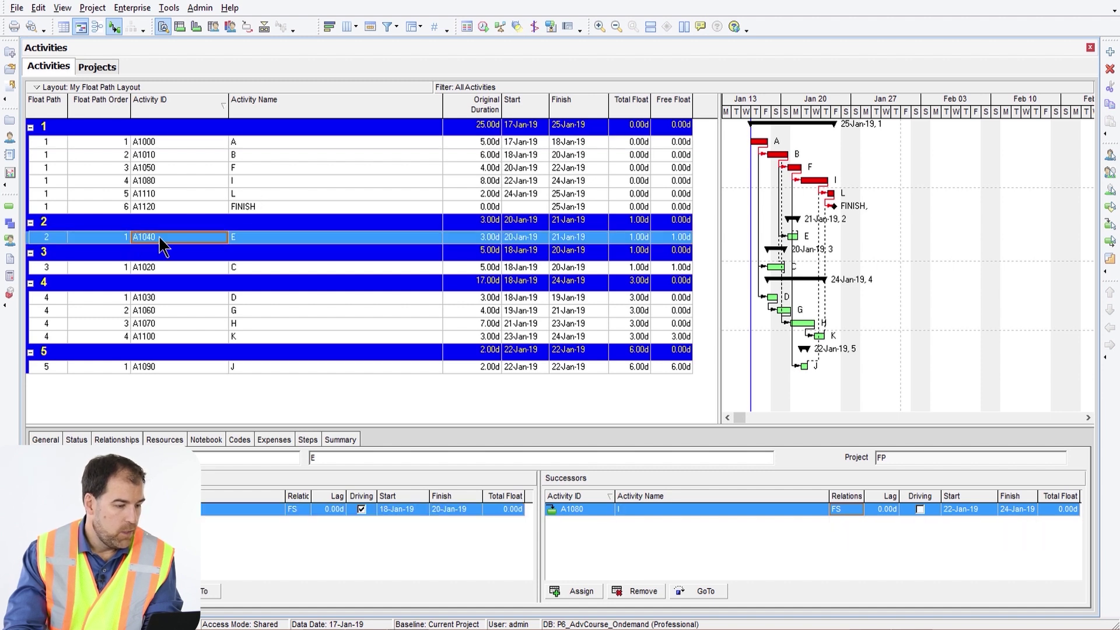
click(181, 272)
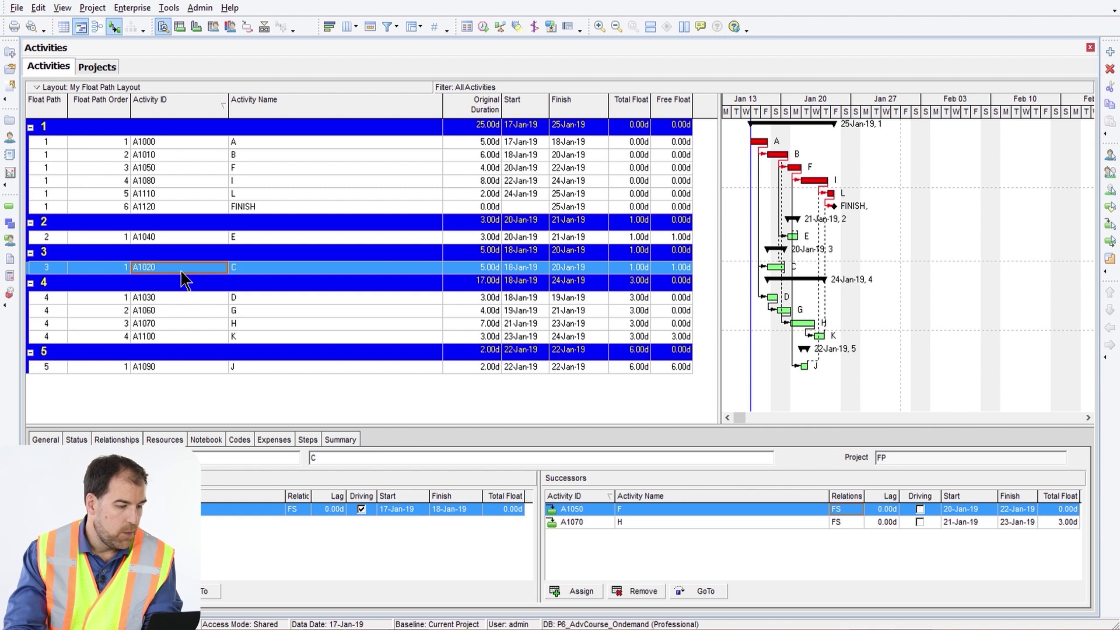
click(172, 366)
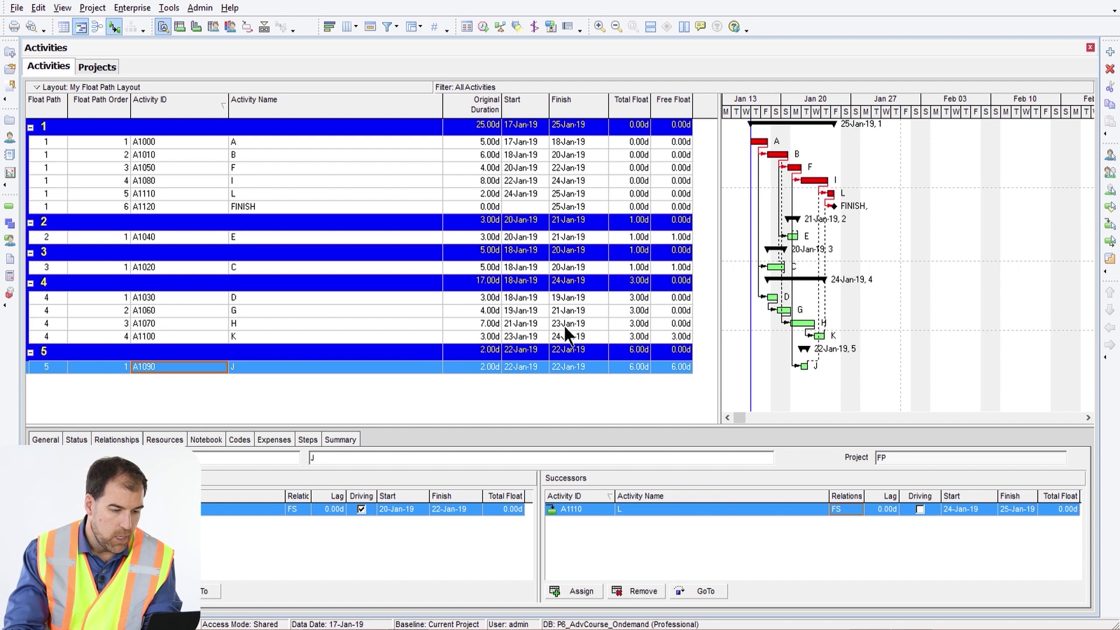
click(632, 298)
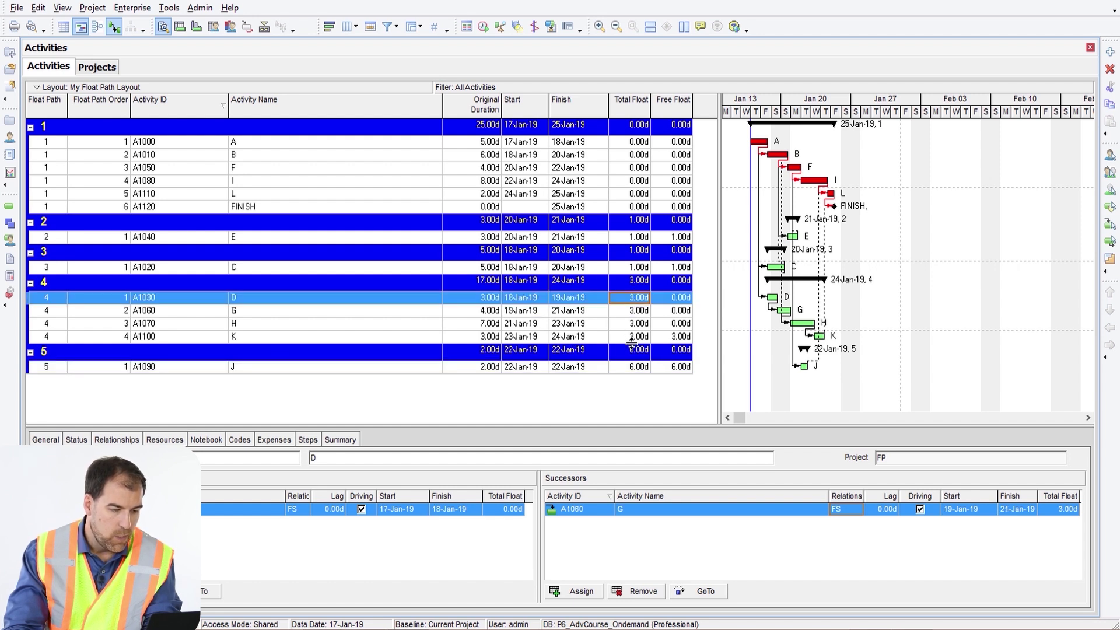
click(631, 143)
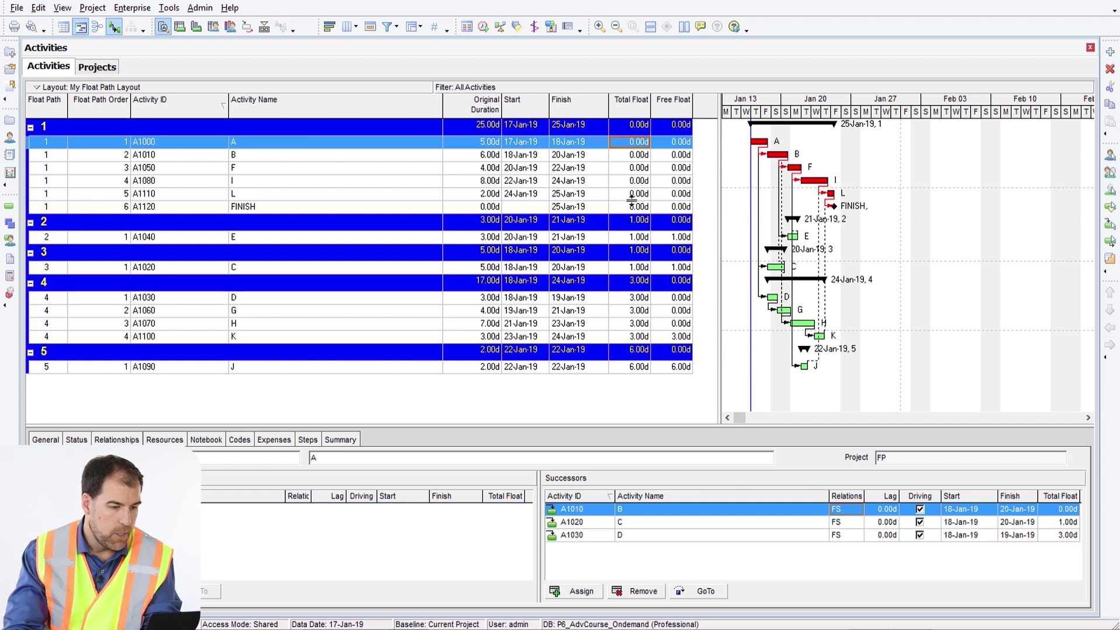
click(635, 239)
click(632, 267)
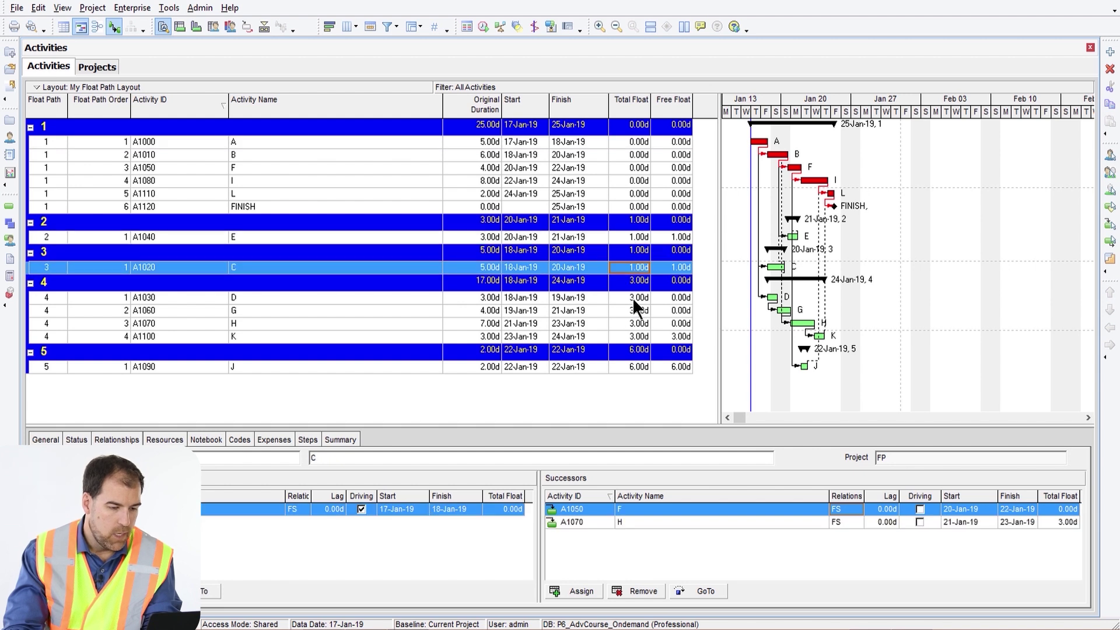
click(628, 366)
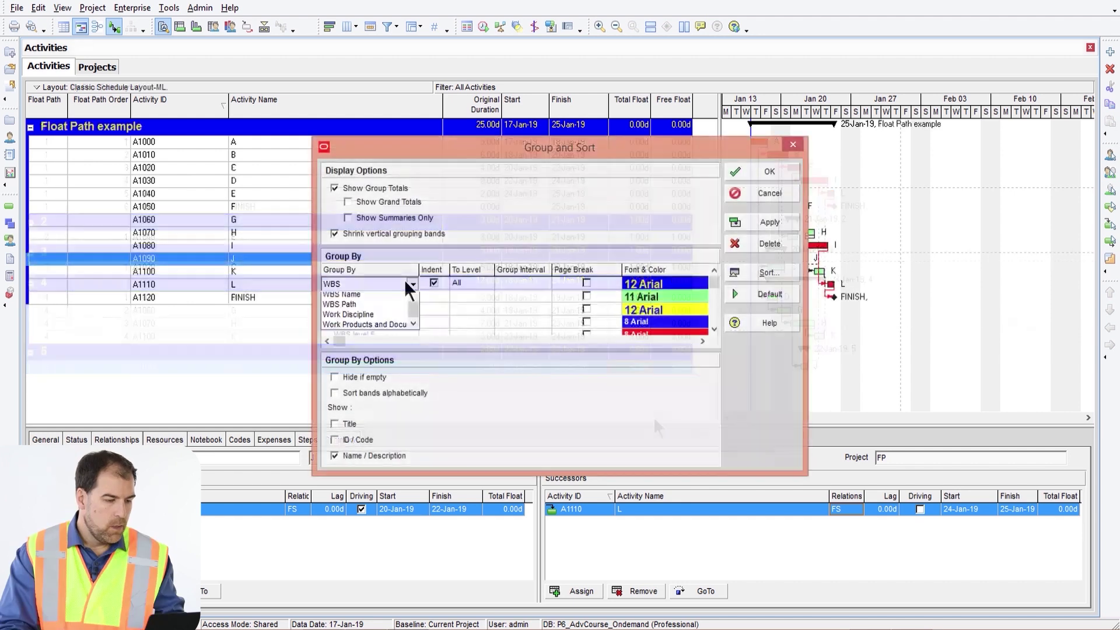
Set the first grouping level to Float Path in Group and Sort and apply it to the activities.
click(412, 284)
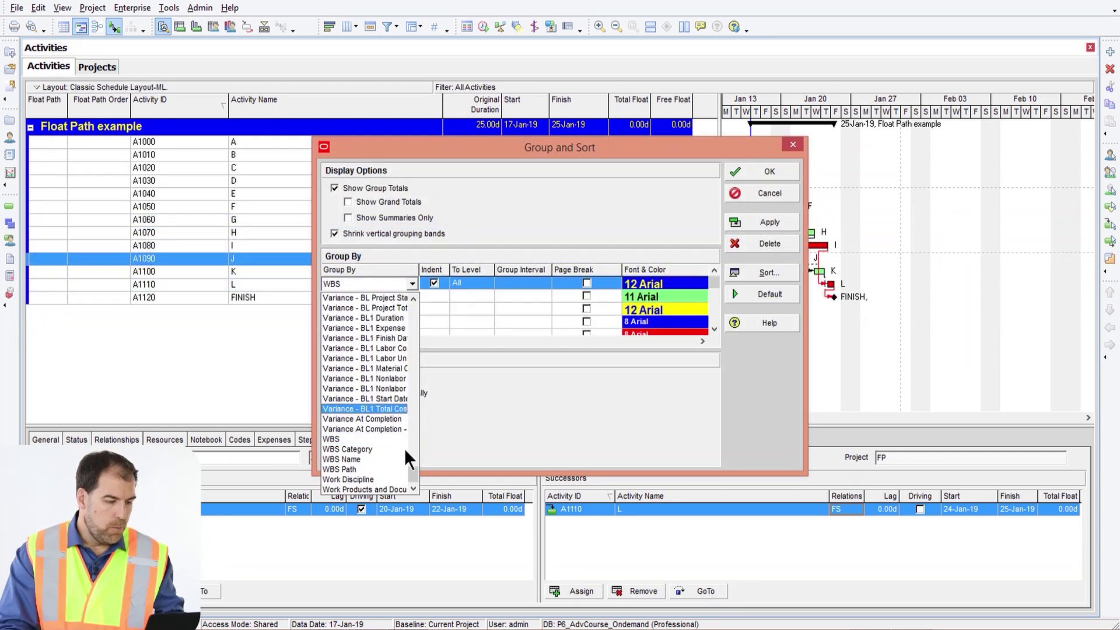
drag(410, 472, 412, 408)
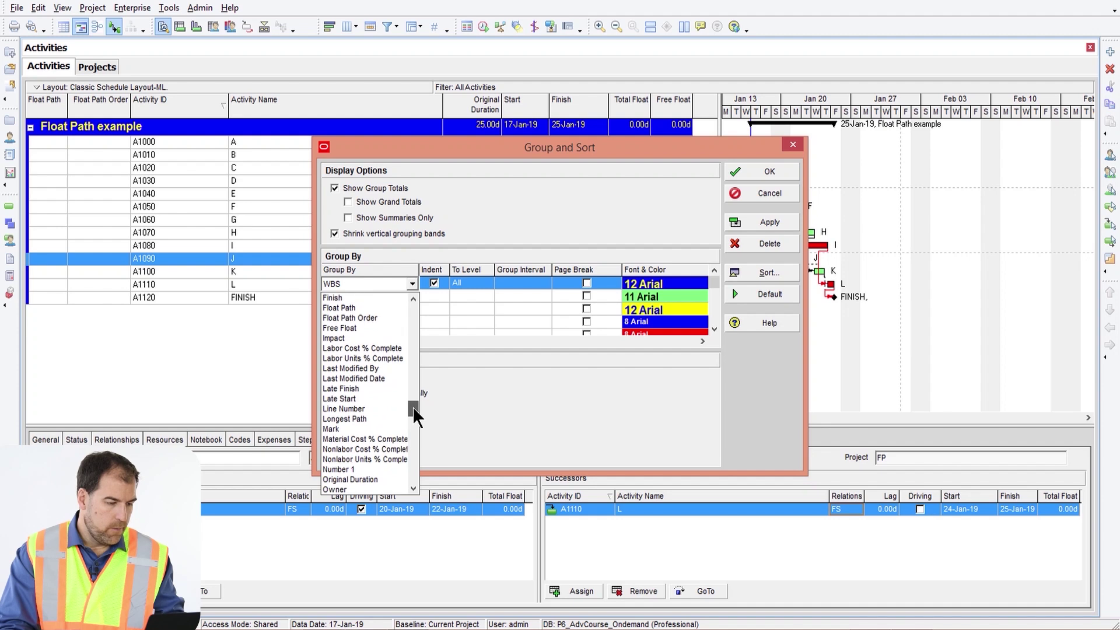
click(334, 308)
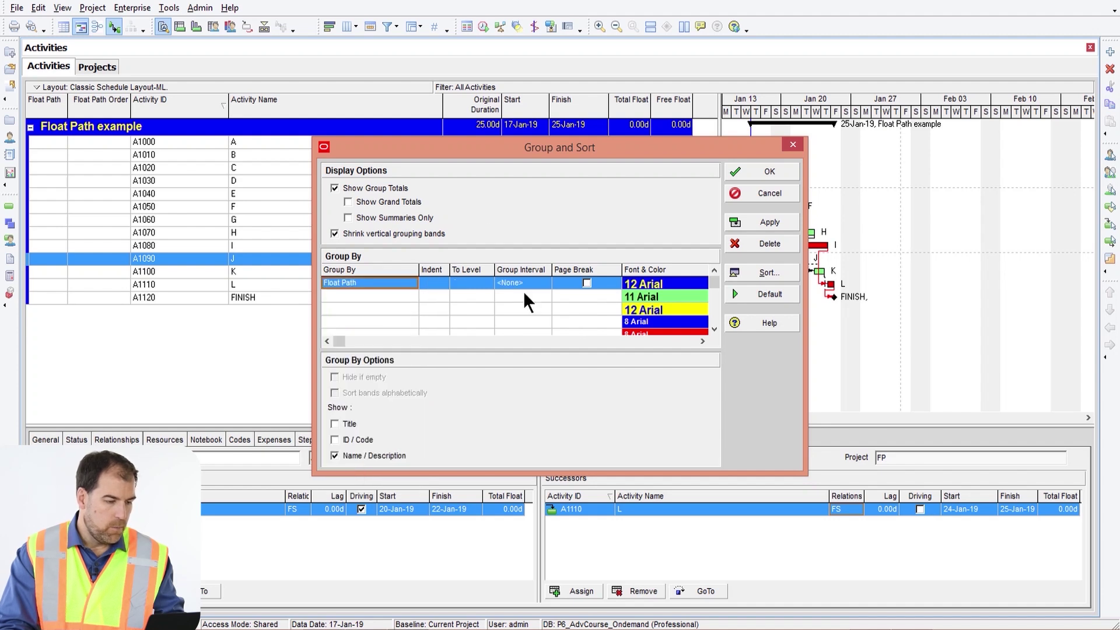
click(767, 172)
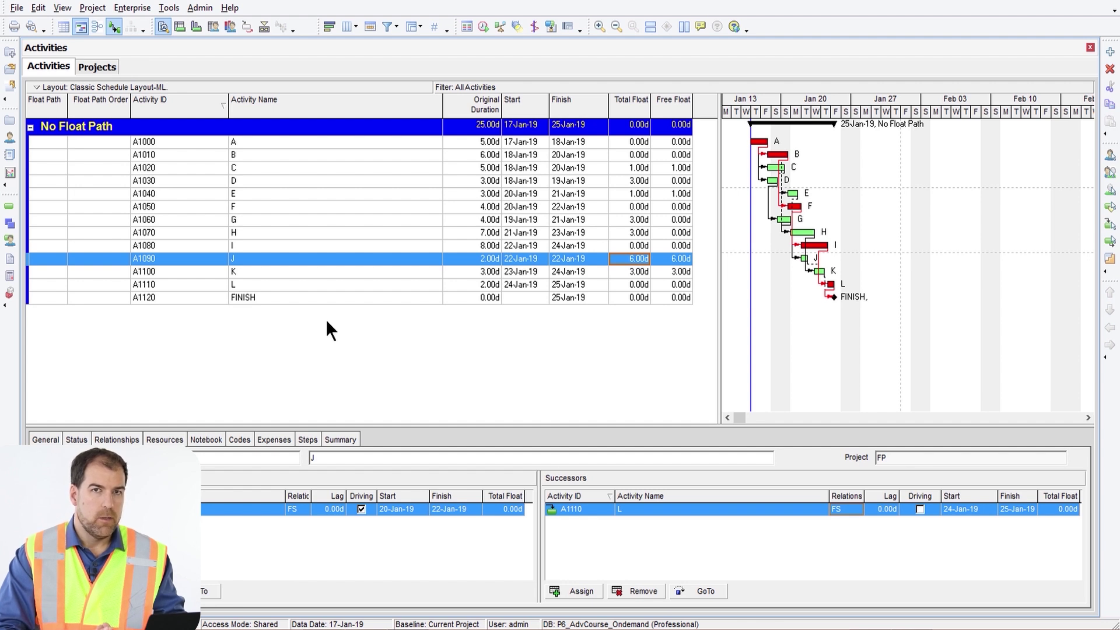
Save the grouped layout under the name "My Float Path Layout", available to the current user.
click(43, 87)
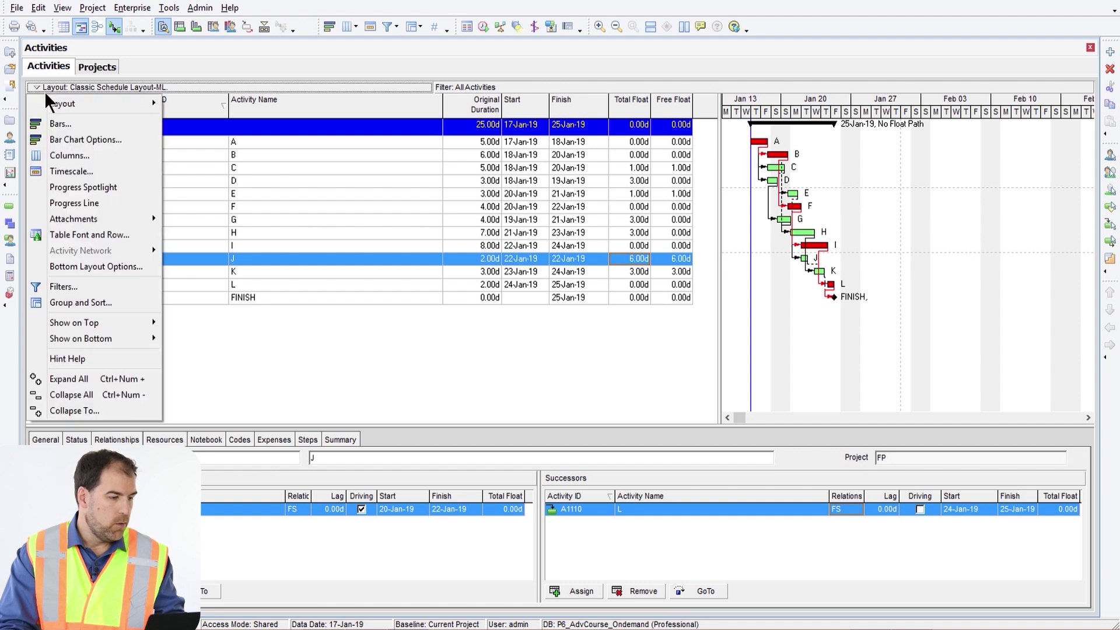
mouse_move(48, 97)
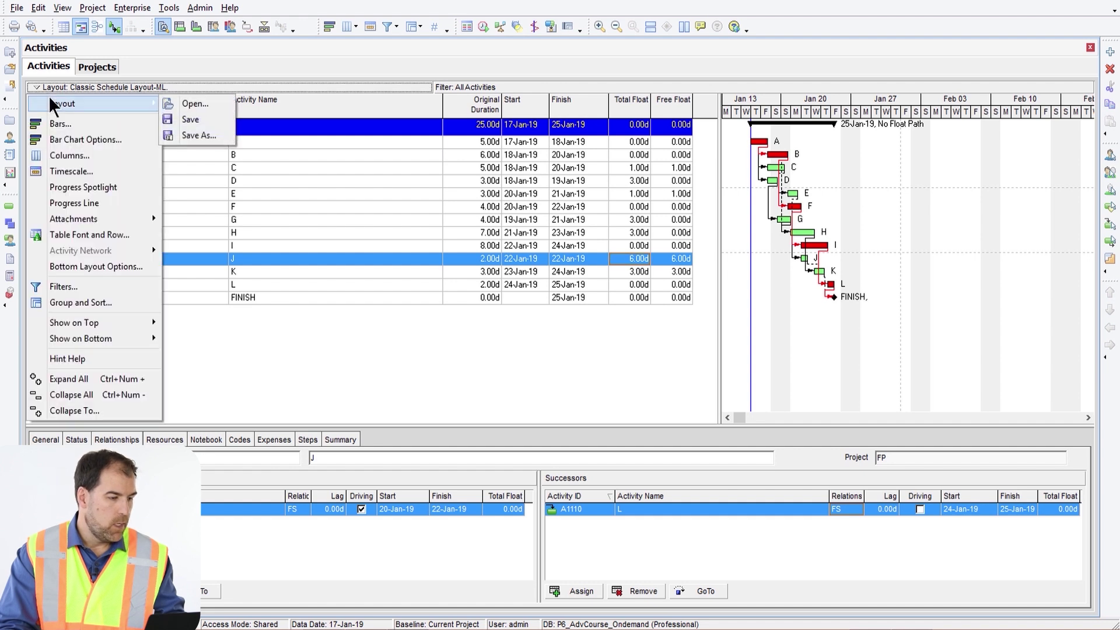
click(211, 132)
text(My Float Path Layout)
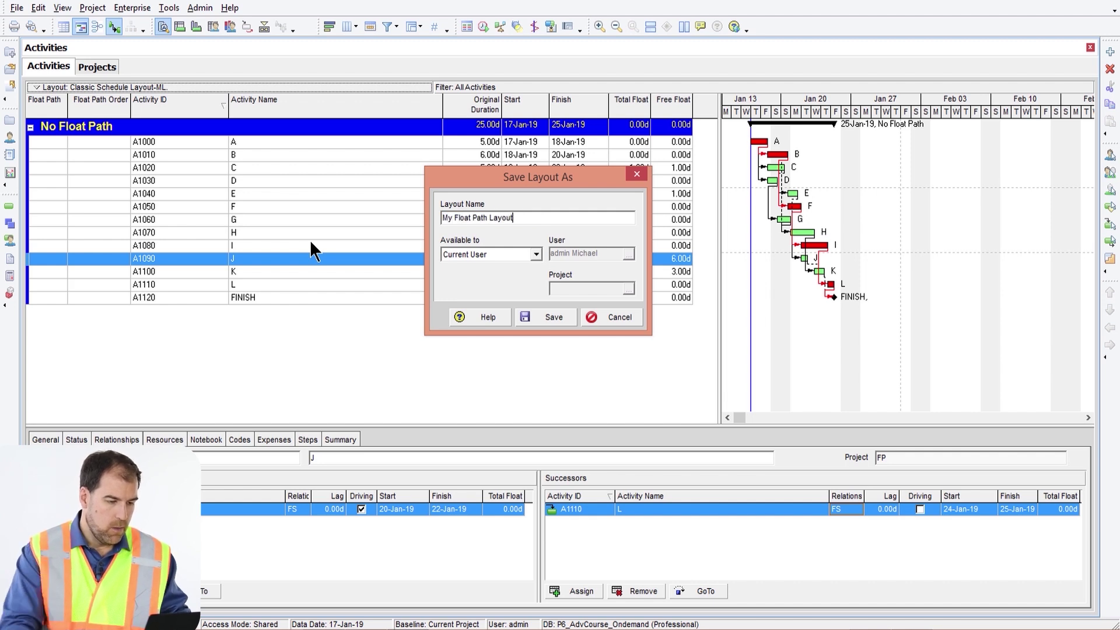
click(549, 316)
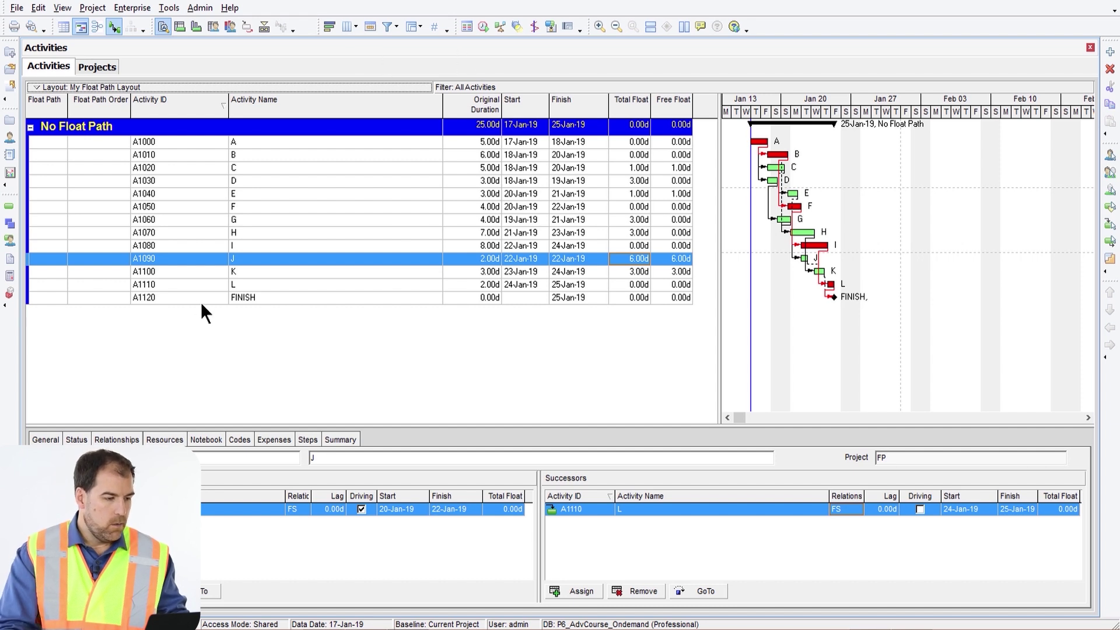
Turn on calculation of multiple float paths in the project's advanced schedule options.
click(484, 27)
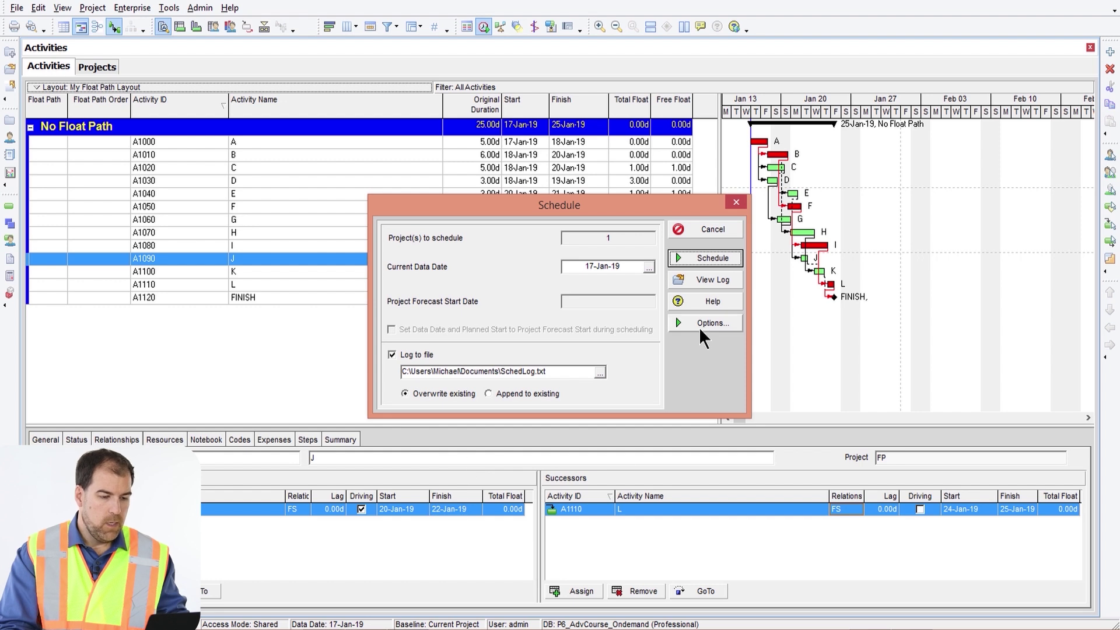
click(699, 324)
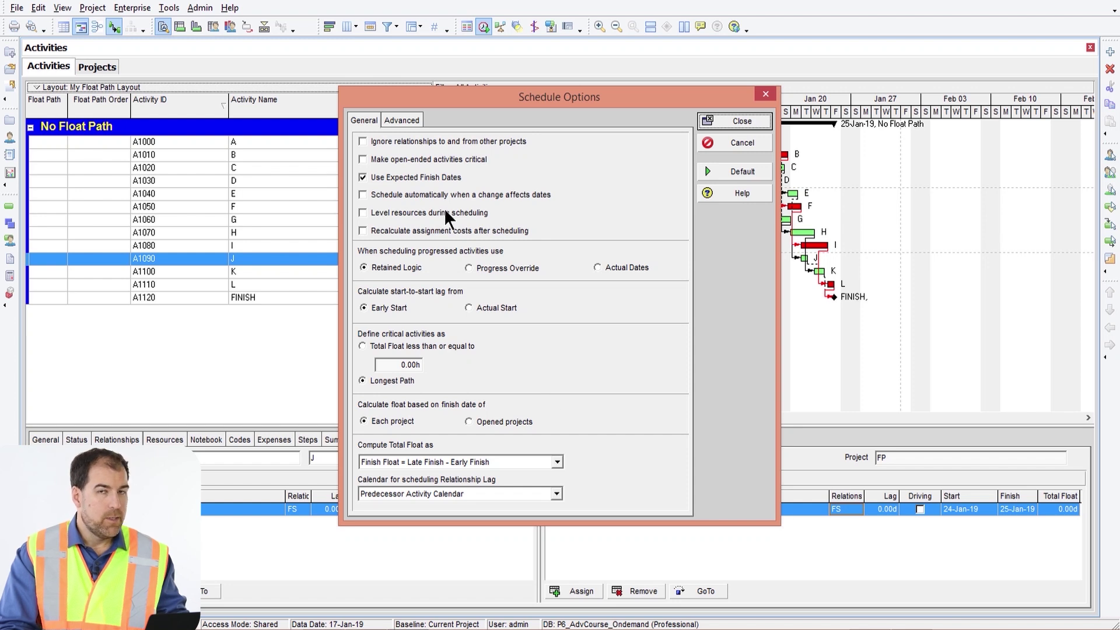
click(409, 121)
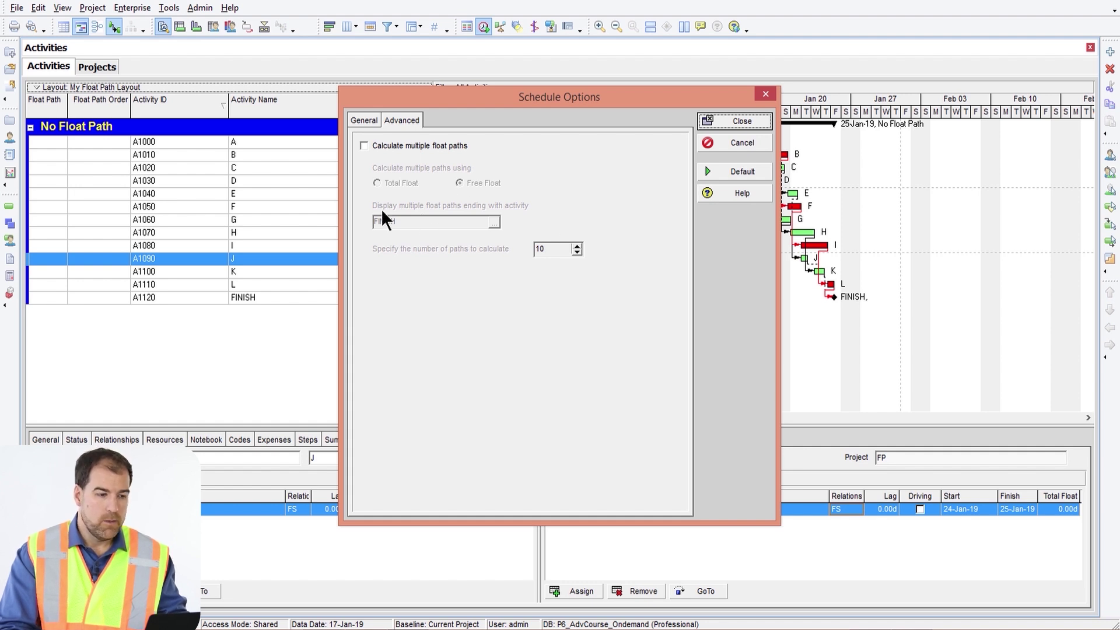
click(363, 145)
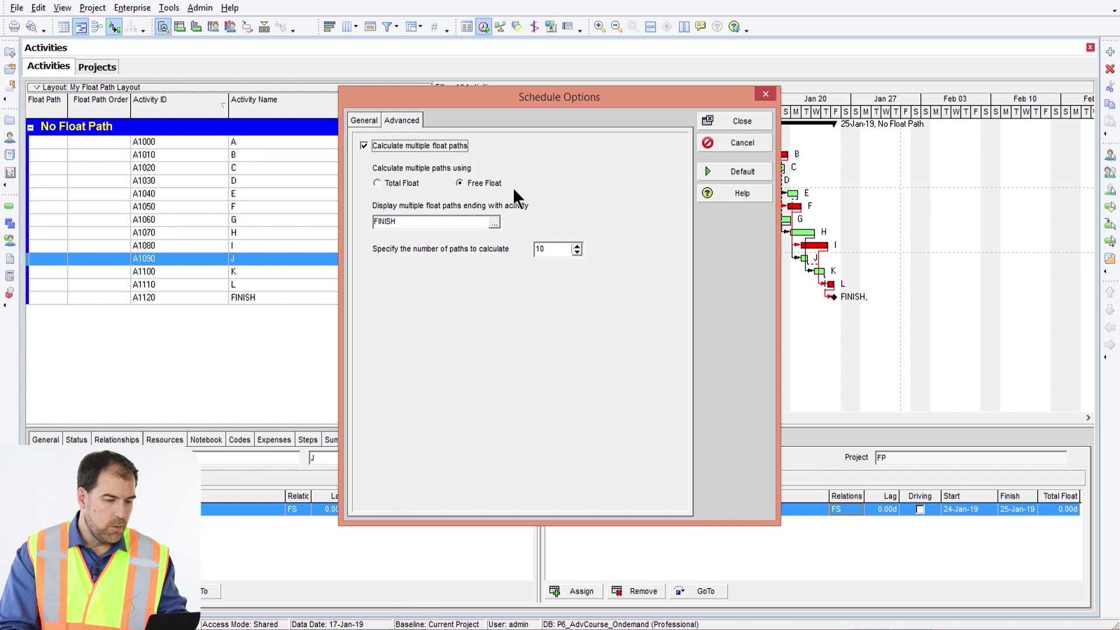
Assign activity A1120 FINISH as the activity at which the multiple float paths end.
double_click(408, 222)
click(495, 222)
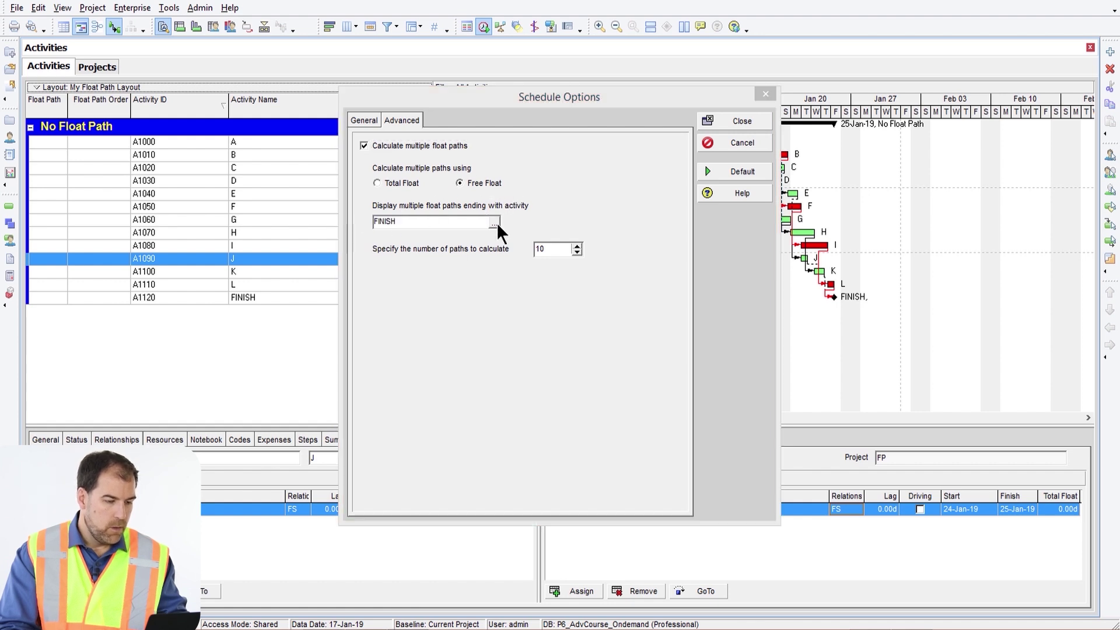
drag(464, 149, 527, 82)
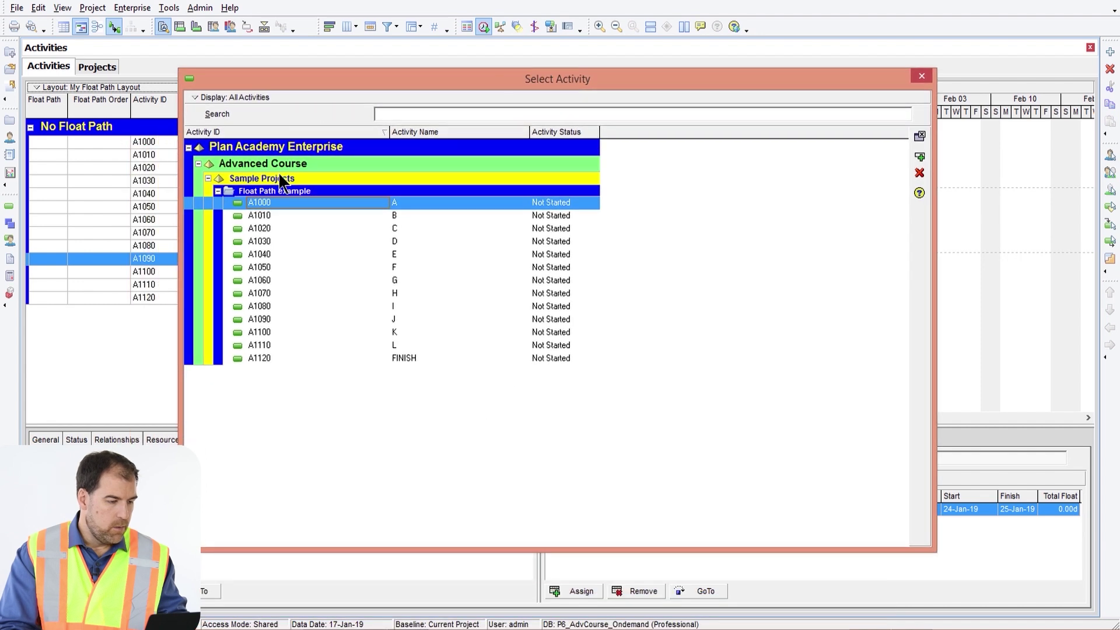
click(412, 357)
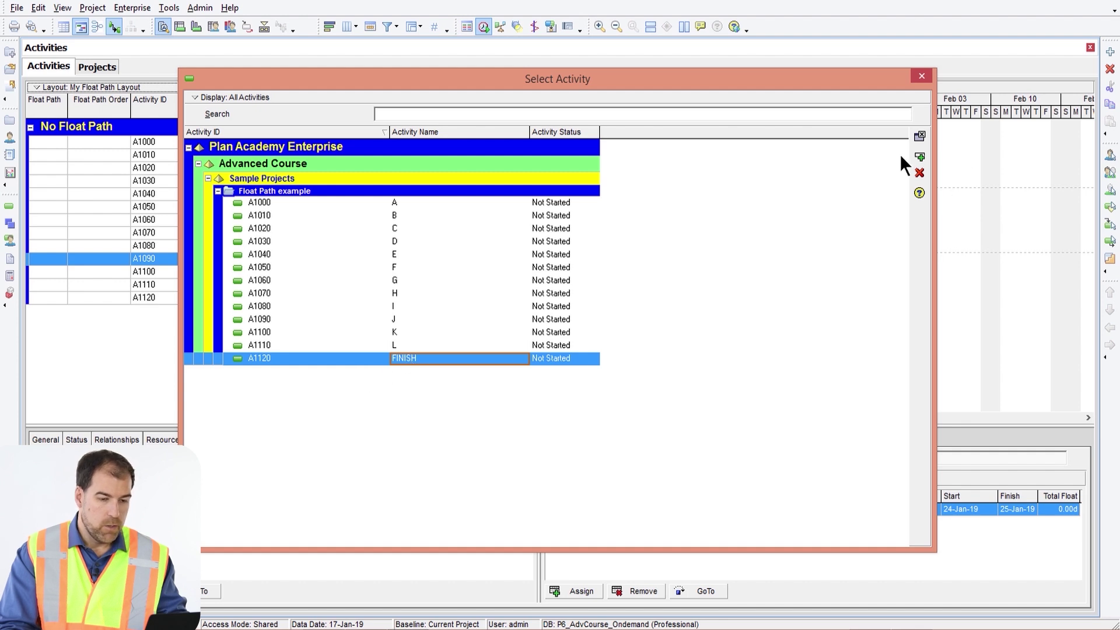
click(920, 155)
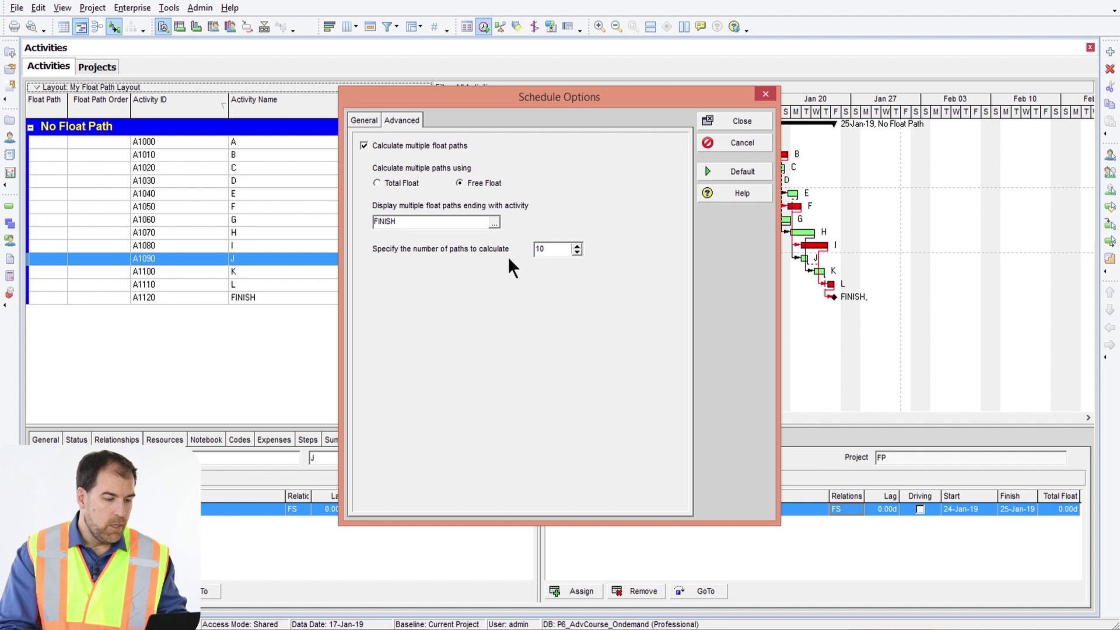
Keep 10 as the number of paths to calculate, accept the schedule options and schedule the project.
drag(546, 250, 526, 251)
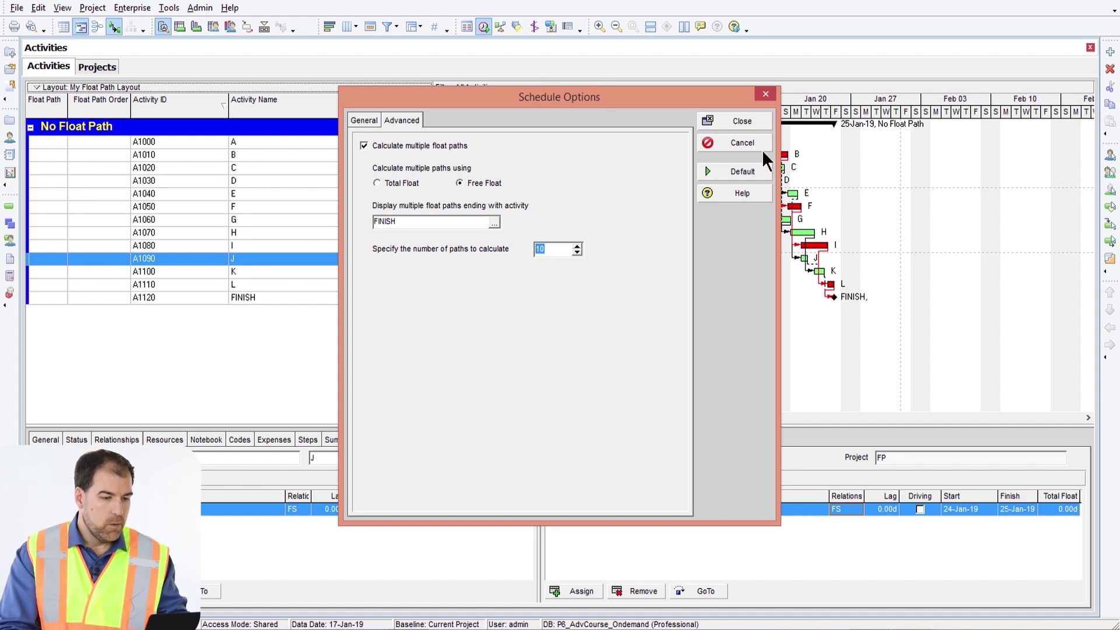
click(744, 124)
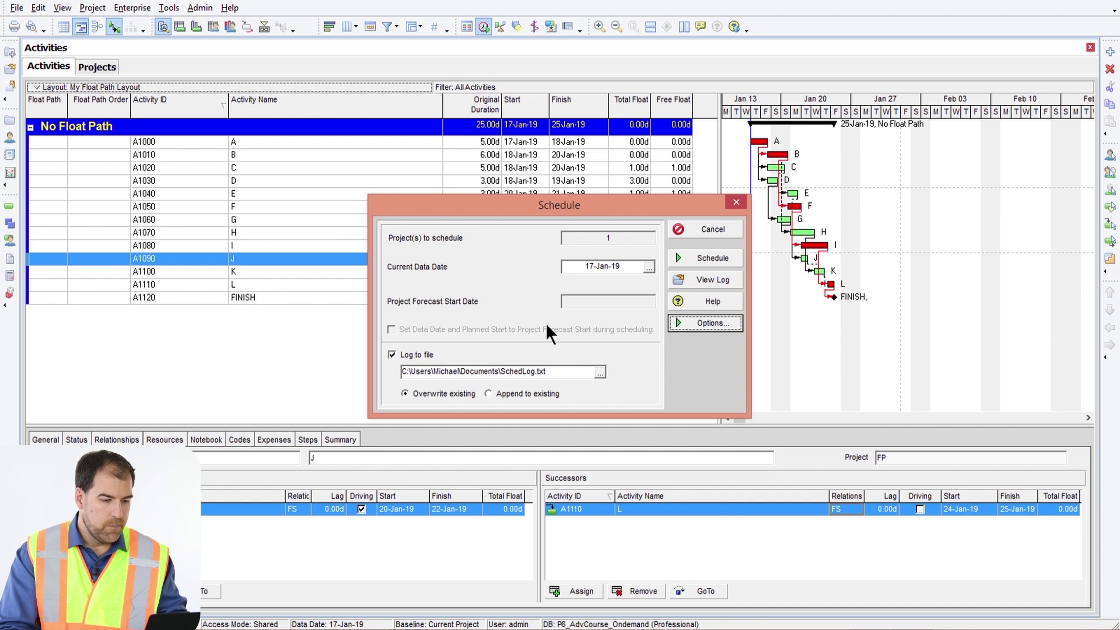
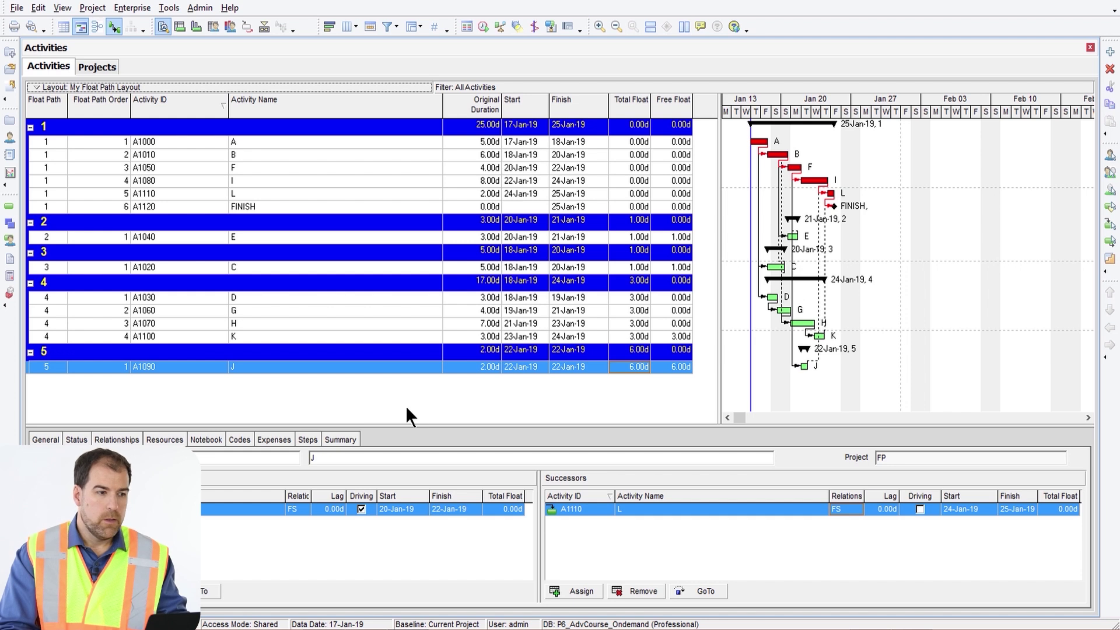
Review the Total Float of each float path, from path 1 down to path 5.
click(274, 131)
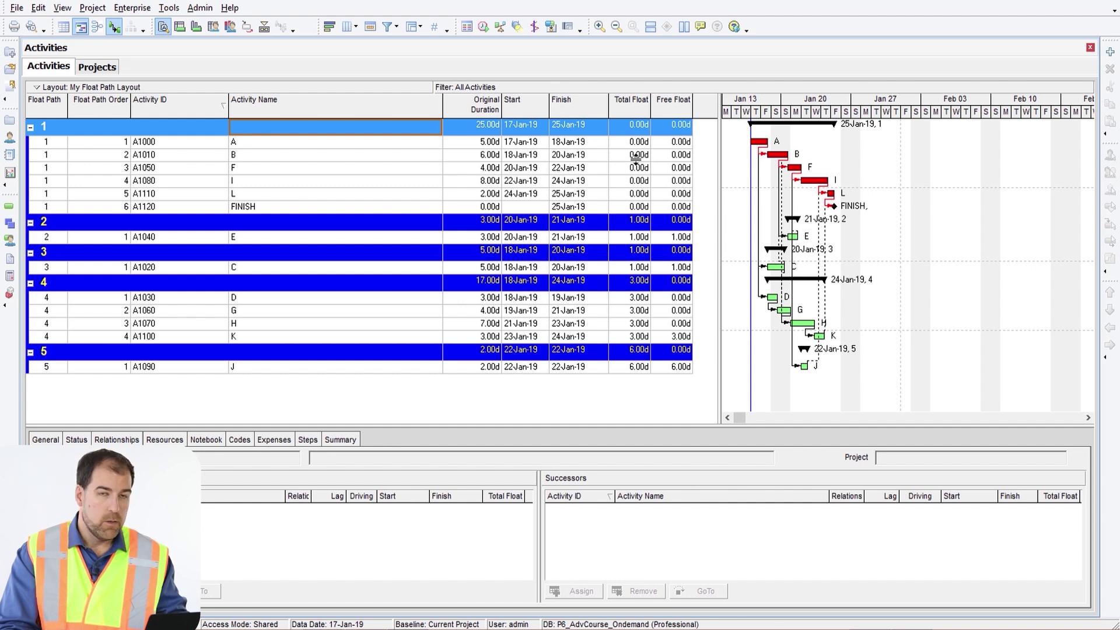
click(636, 239)
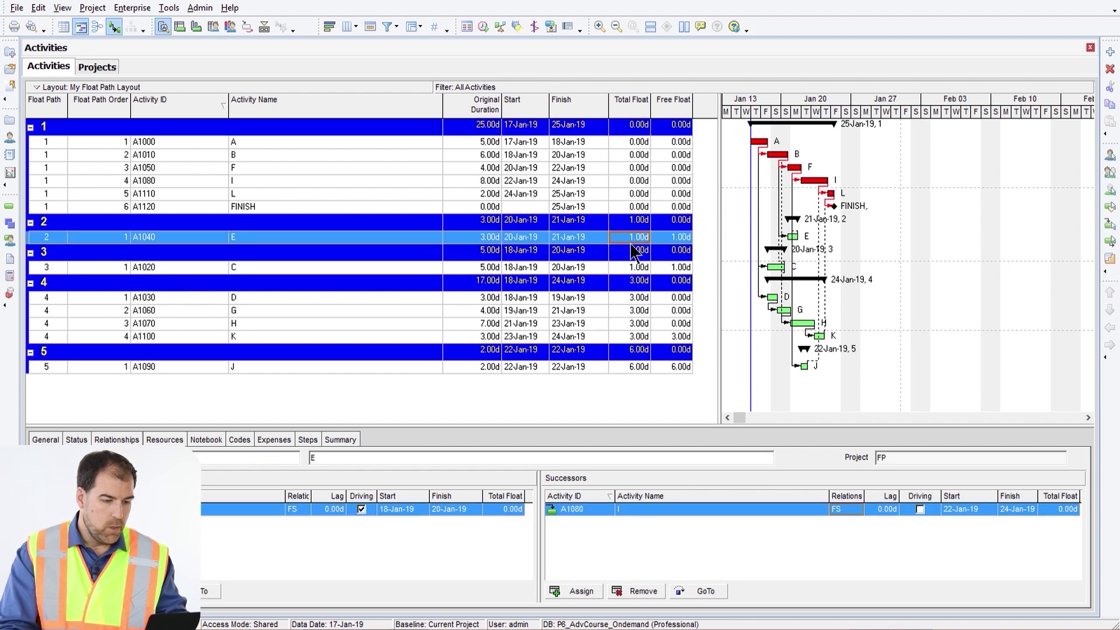
click(634, 270)
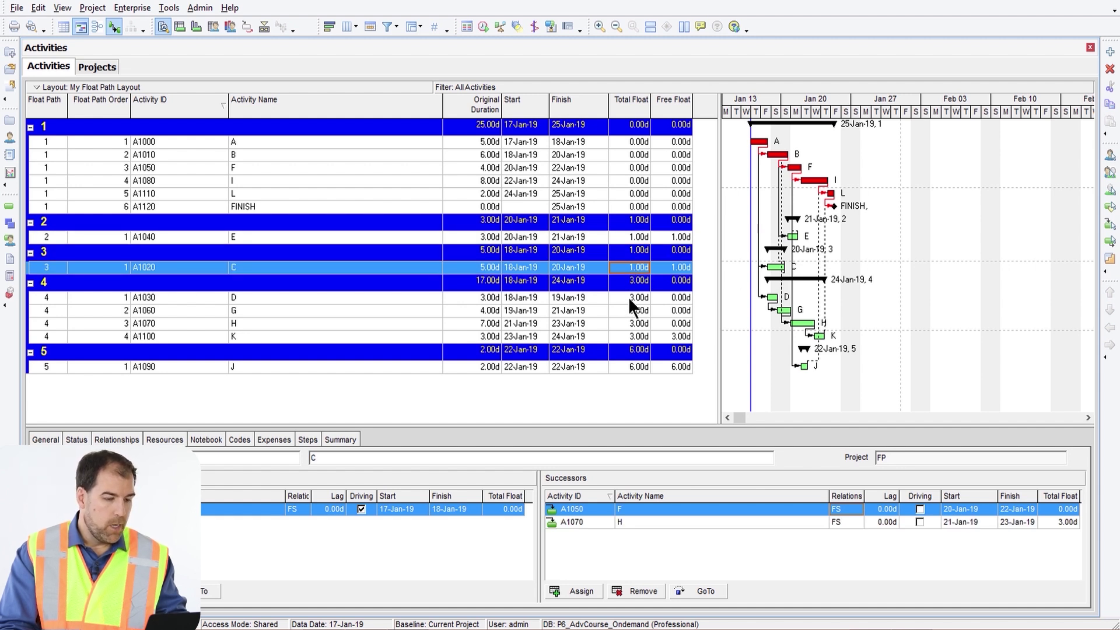
click(630, 299)
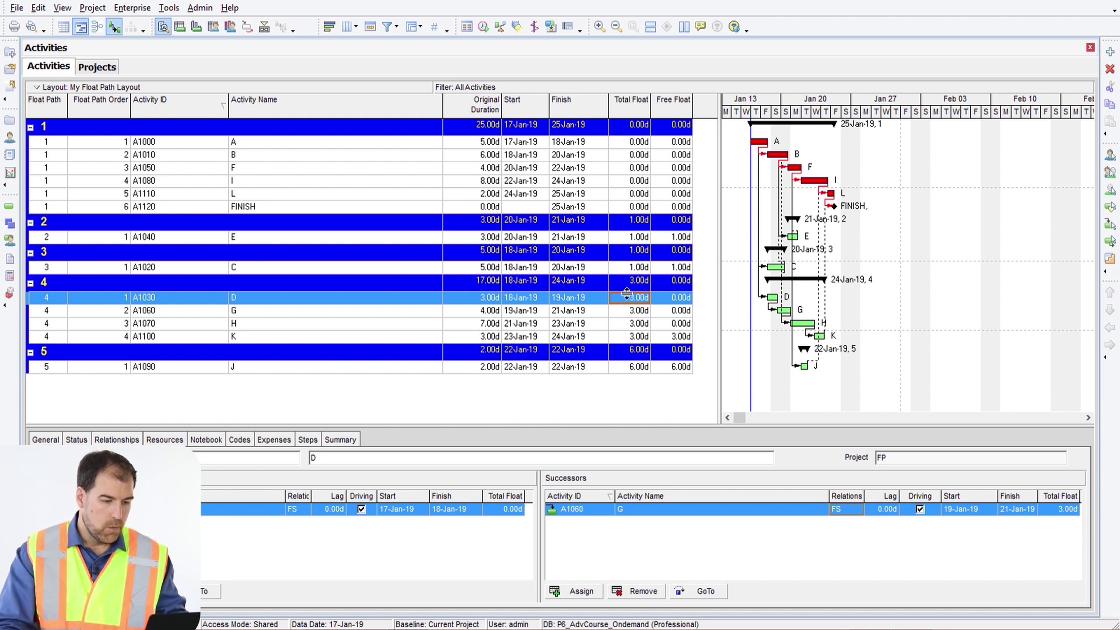
click(634, 367)
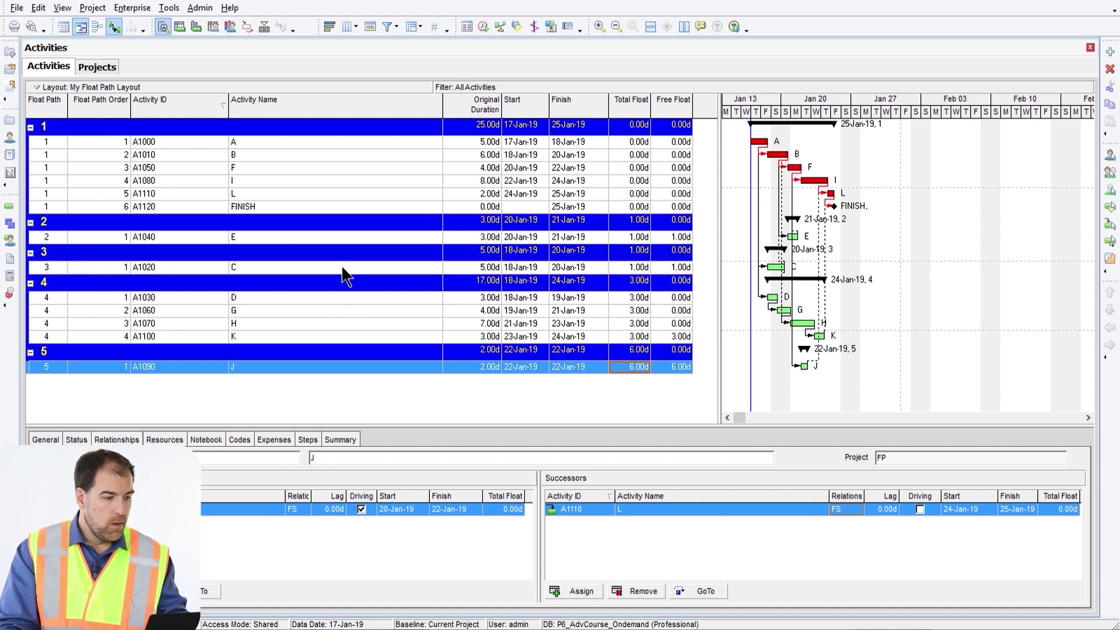
Sort the activities by Float Path Order and check the activity sequence within float path 1.
click(113, 105)
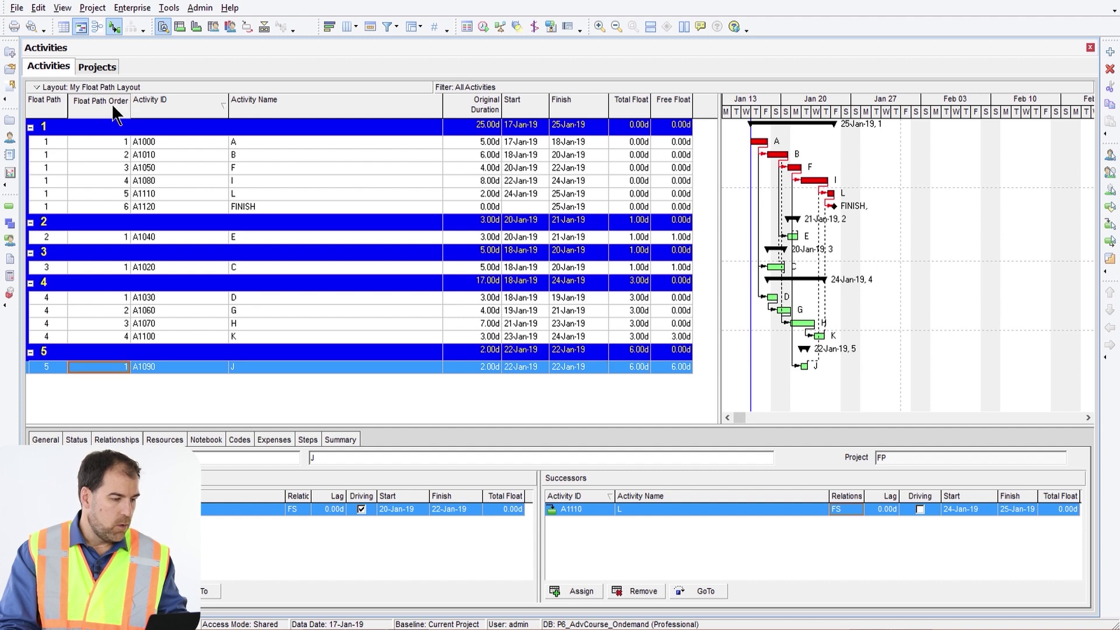
click(109, 141)
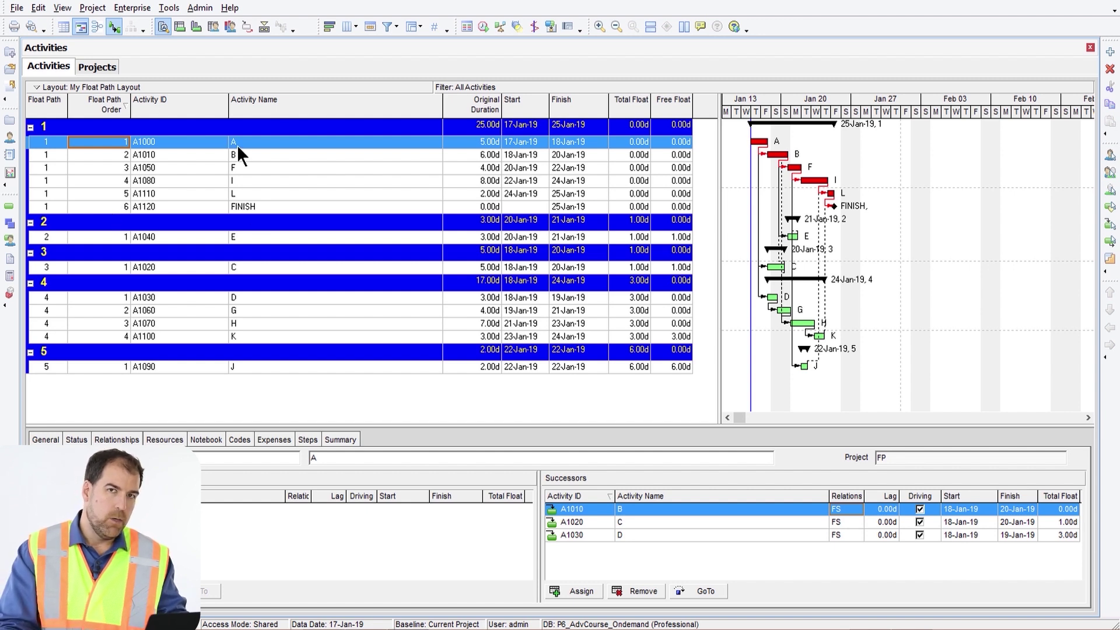
click(237, 193)
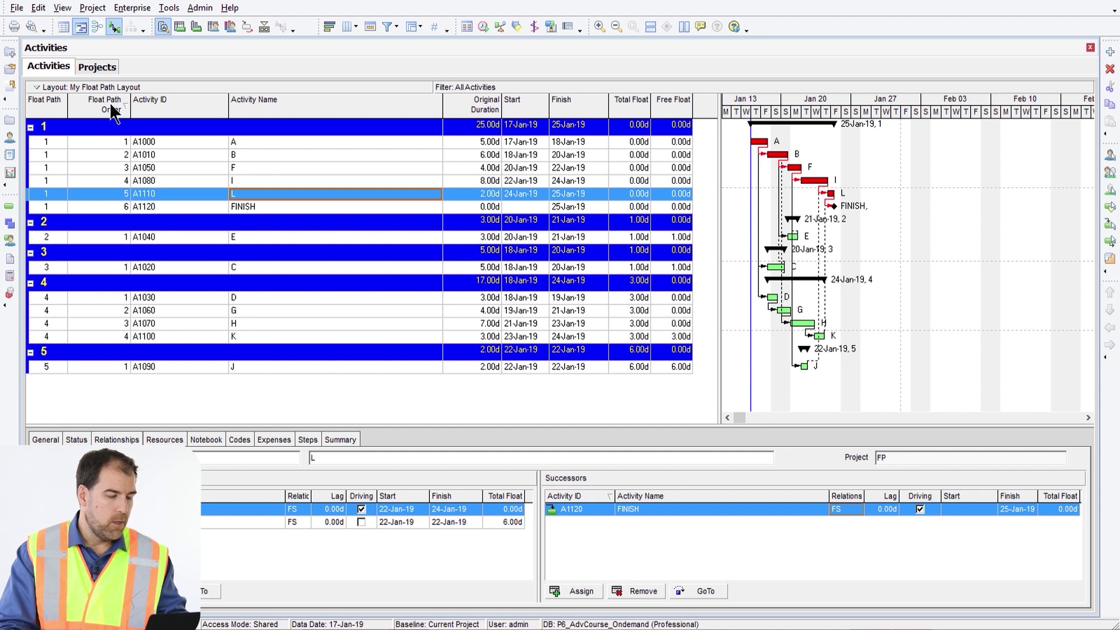
click(330, 130)
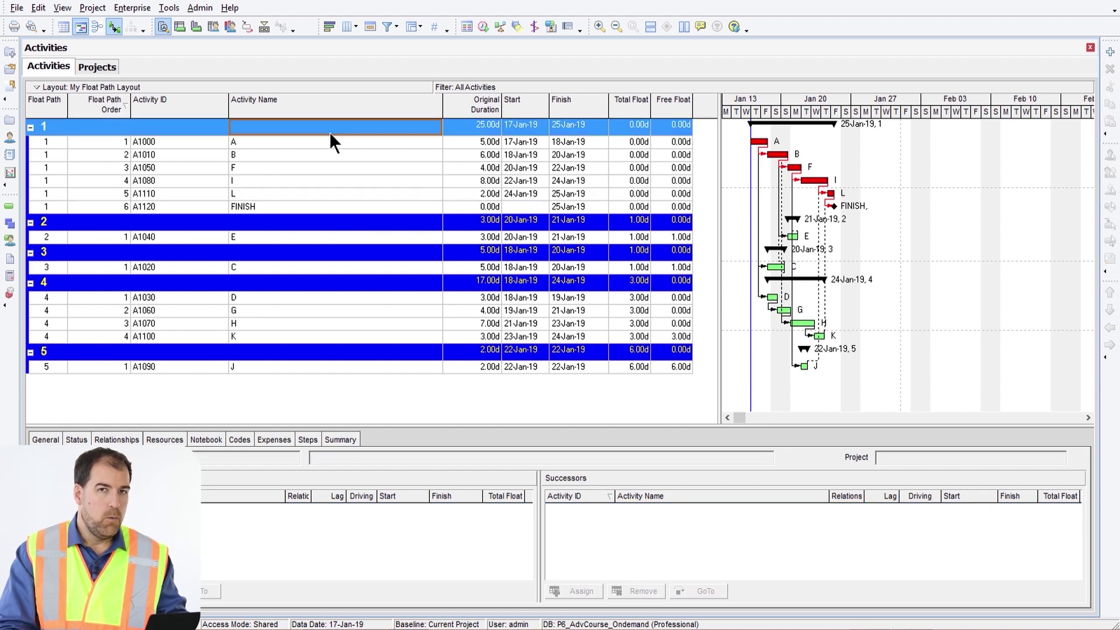